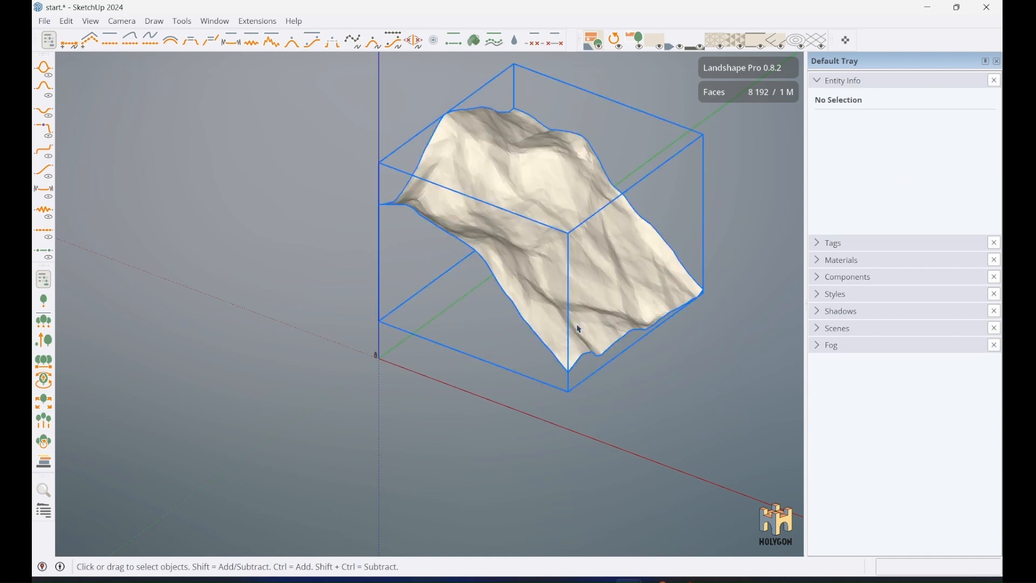
# Add a solid skirt with a height of 20 m beneath the terrain.
pyautogui.moveTo(530, 369); pyautogui.dragTo(484, 348, button='middle')
pyautogui.click(484, 348)
pyautogui.click(696, 43)
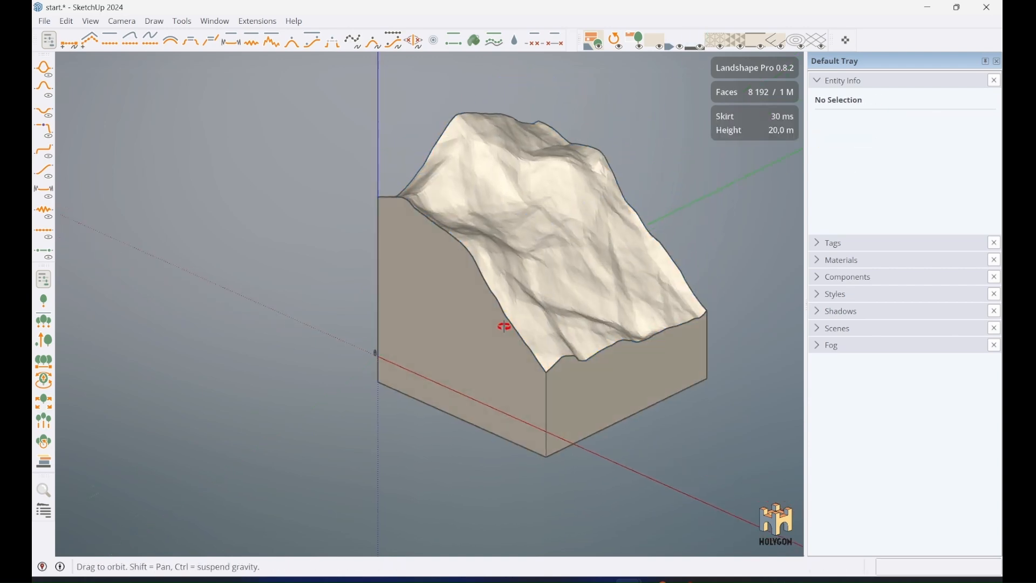
pyautogui.scroll(3, 583, 372)
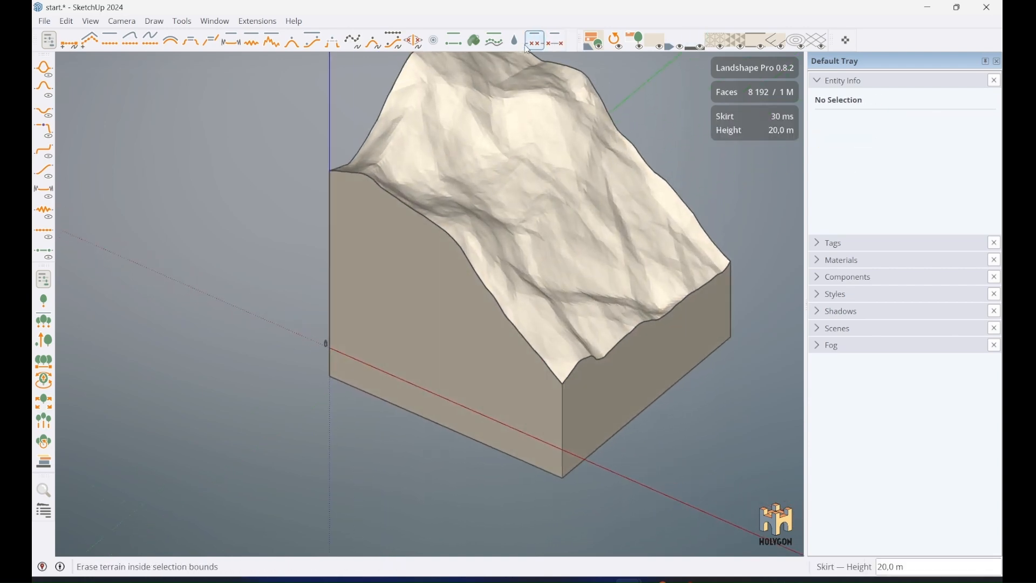
# Flood the lower part of the slope with Landshape Splash, at a water level of about 27 m.
pyautogui.click(516, 42)
pyautogui.click(574, 205)
pyautogui.moveTo(574, 205); pyautogui.dragTo(465, 240, button='middle')
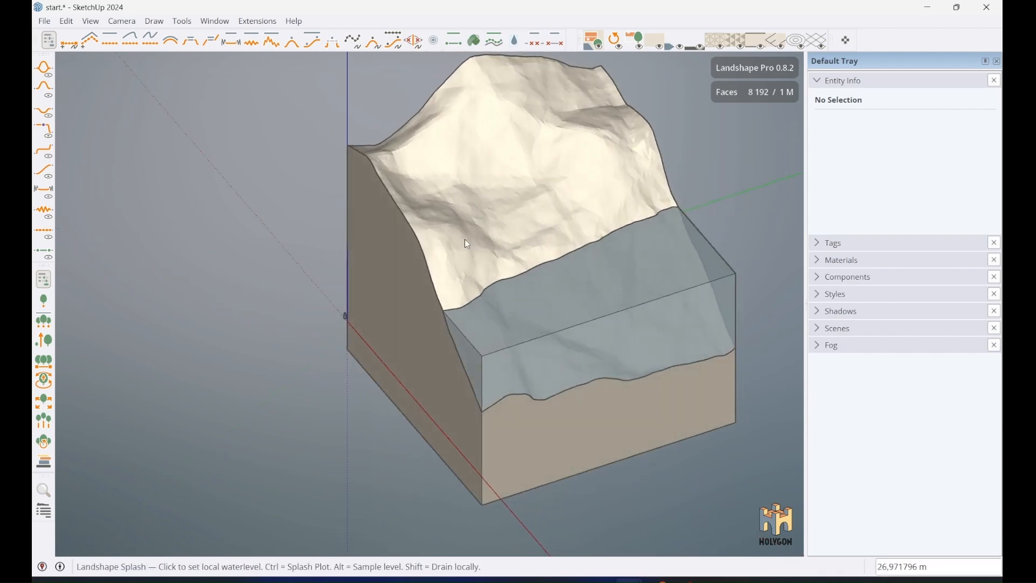
# Generate contours at 2 m spacing in top view and draw a curved path across the whole terrain just above the shoreline.
pyautogui.click(593, 40)
pyautogui.click(796, 41)
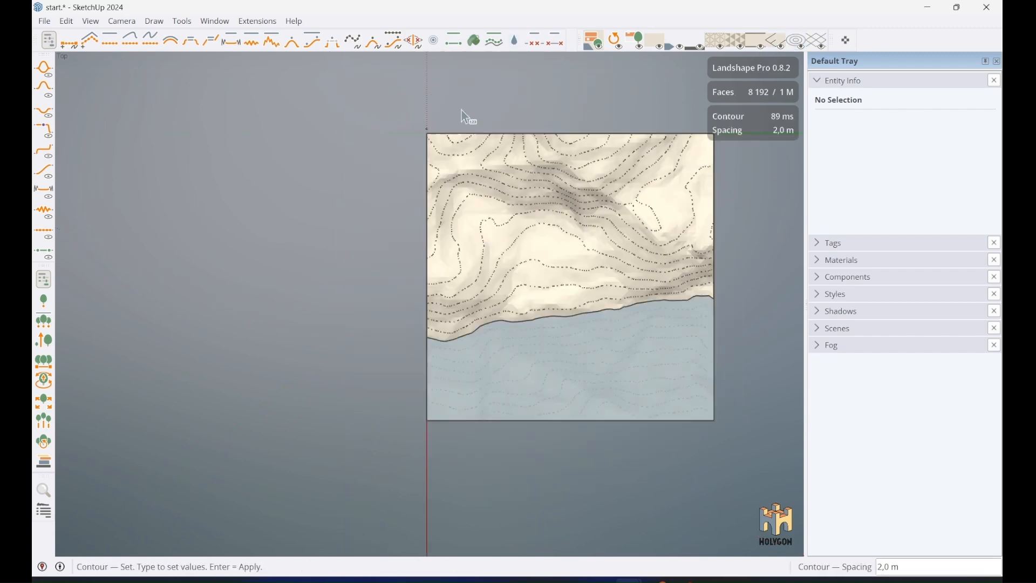
pyautogui.click(353, 40)
pyautogui.scroll(-2, 278, 323)
pyautogui.scroll(4, 608, 298)
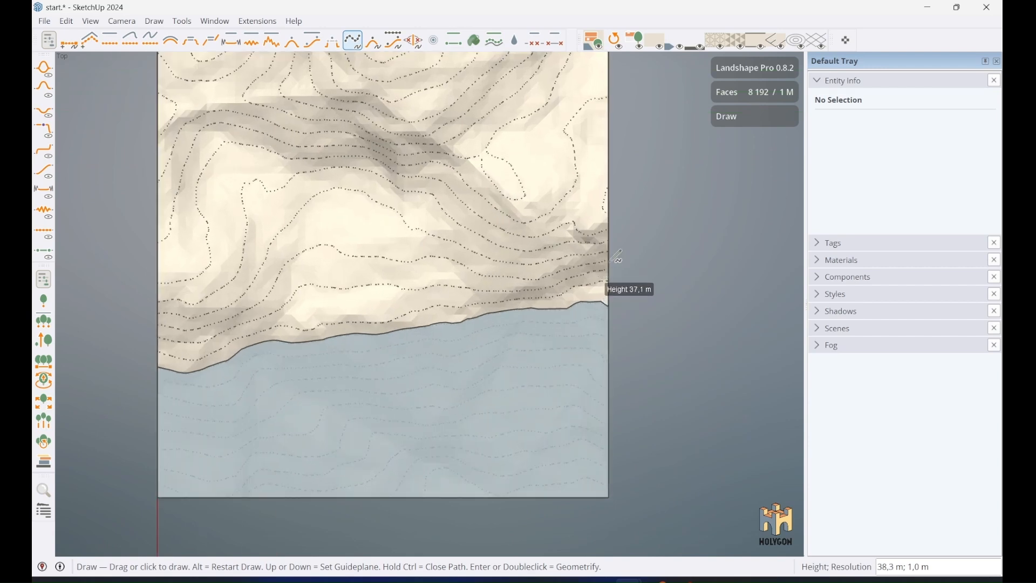
pyautogui.click(637, 234)
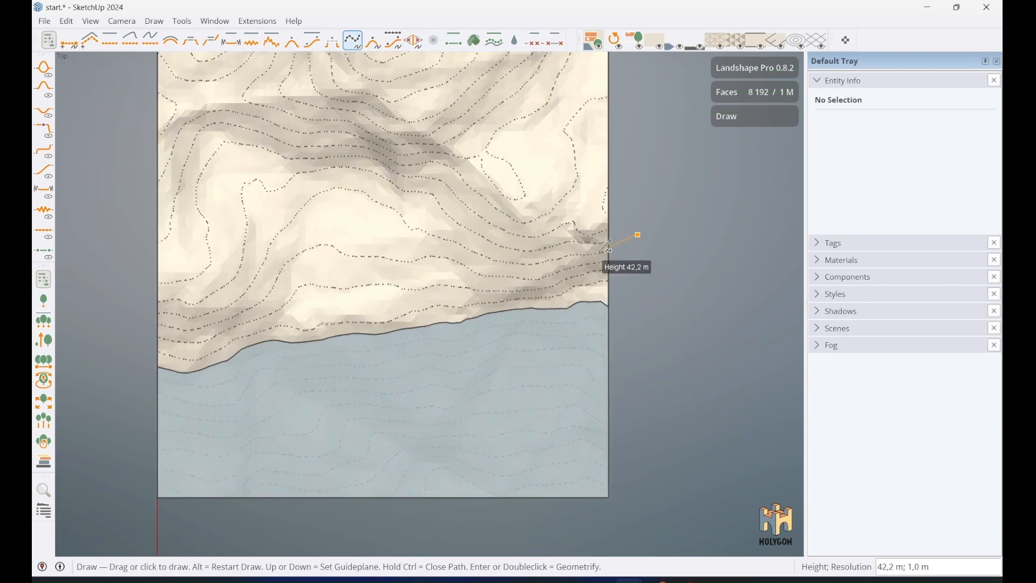
pyautogui.moveTo(573, 255)
pyautogui.mouseDown()
pyautogui.moveTo(511, 257)
pyautogui.moveTo(358, 224)
pyautogui.moveTo(290, 244)
pyautogui.moveTo(226, 313)
pyautogui.moveTo(172, 321)
pyautogui.moveTo(80, 308)
pyautogui.mouseUp()
pyautogui.press('Return')
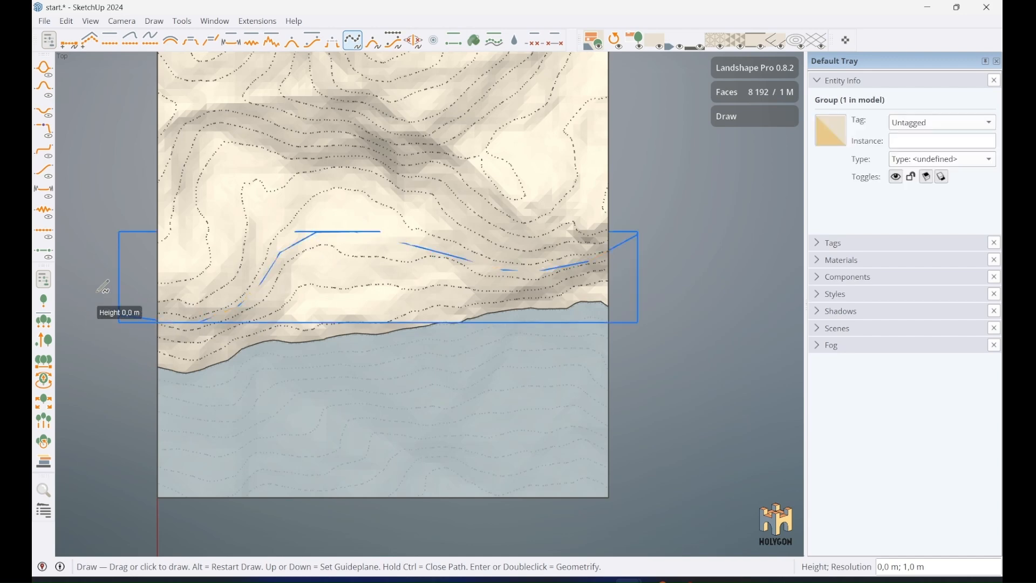
# Build a road along the path with 4 m width, 5 m shoulder and 1 m resolution, and clear the leftover groups and contours.
pyautogui.click(331, 42)
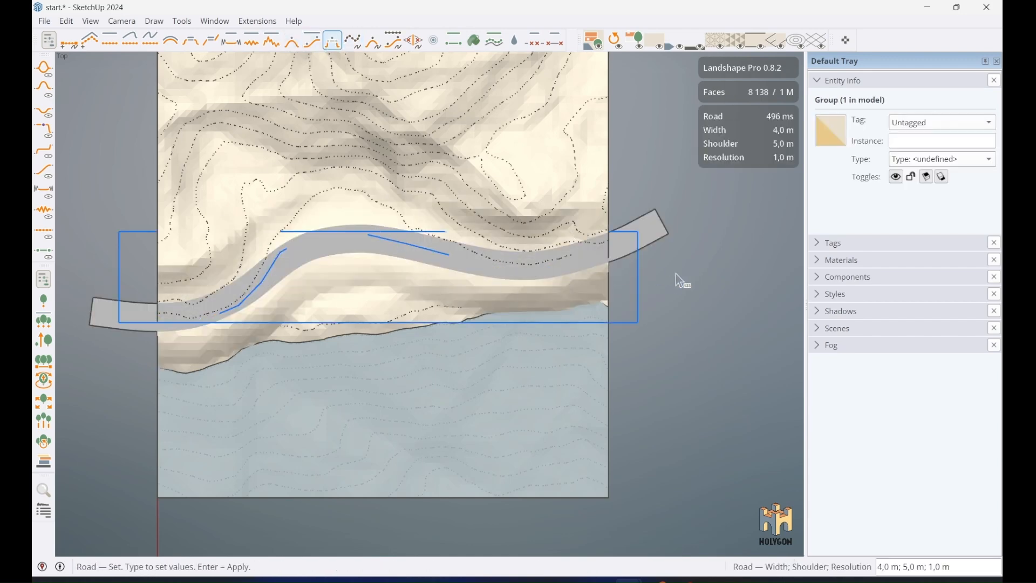
pyautogui.press('Return')
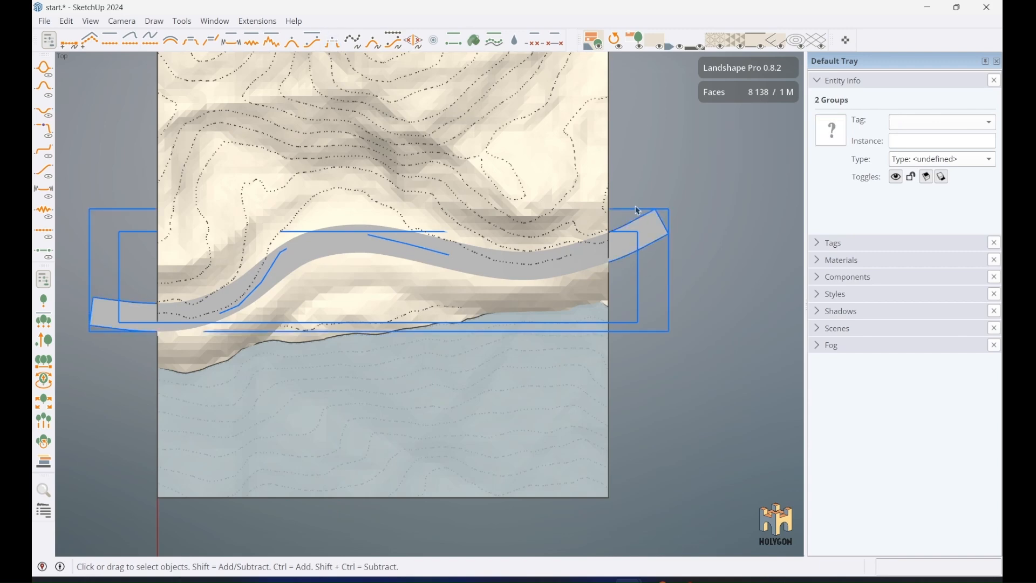
pyautogui.click(640, 212)
pyautogui.click(616, 43)
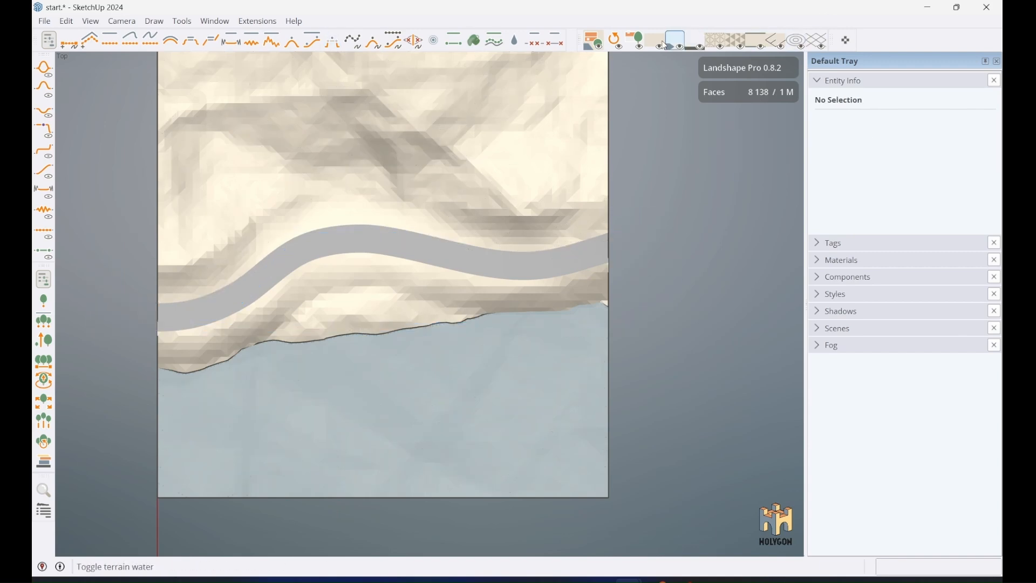
# Return to the tilted perspective and remove the water body from the lower slope.
pyautogui.click(595, 44)
pyautogui.moveTo(377, 395); pyautogui.dragTo(473, 356, button='middle')
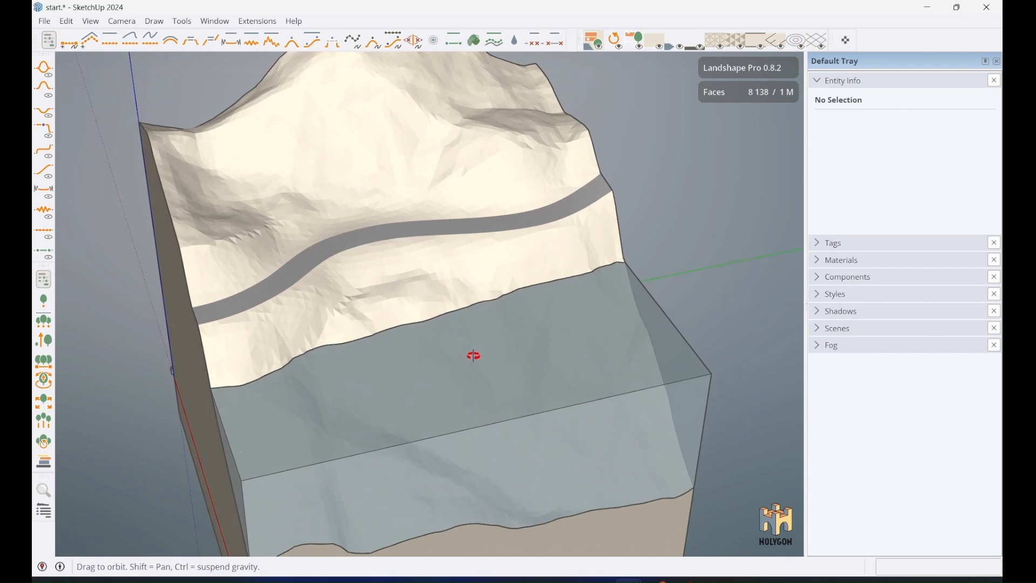
pyautogui.click(500, 377)
pyautogui.press('Delete')
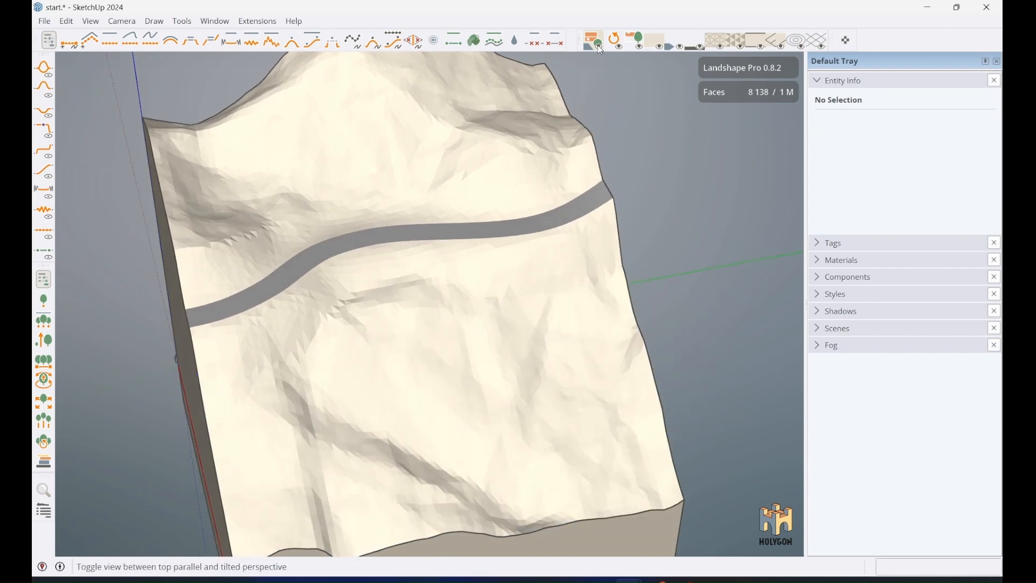
# Draw a closed freehand boundary in top view around the road and its banks, extending past both terrain edges.
pyautogui.click(596, 43)
pyautogui.click(353, 40)
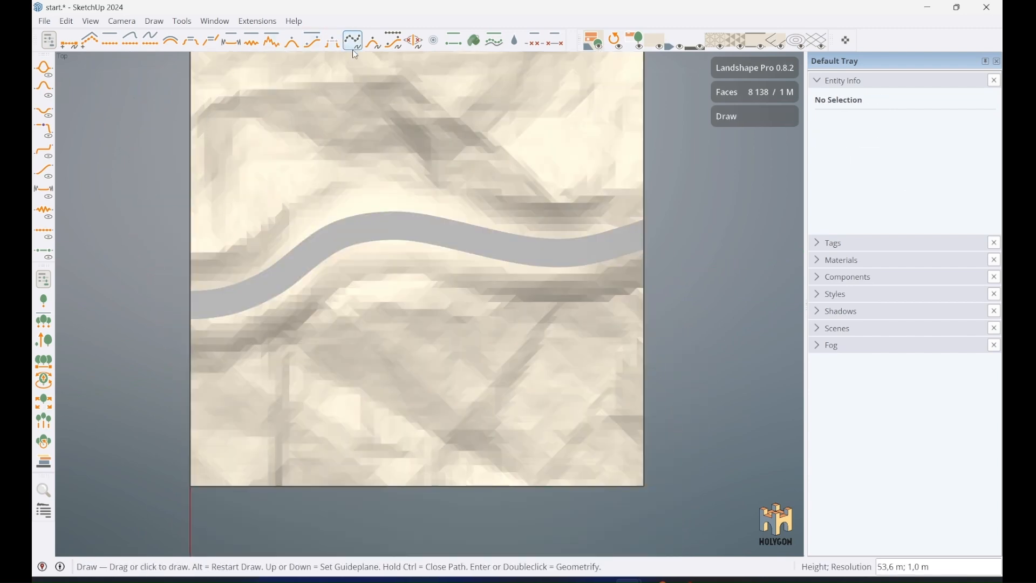
pyautogui.moveTo(151, 276)
pyautogui.mouseDown()
pyautogui.moveTo(348, 193)
pyautogui.moveTo(426, 185)
pyautogui.moveTo(614, 201)
pyautogui.moveTo(674, 251)
pyautogui.moveTo(653, 337)
pyautogui.moveTo(582, 356)
pyautogui.moveTo(410, 320)
pyautogui.moveTo(323, 367)
pyautogui.moveTo(253, 374)
pyautogui.moveTo(159, 343)
pyautogui.moveTo(152, 275)
pyautogui.mouseUp()
pyautogui.doubleClick(151, 276)
pyautogui.press('space')
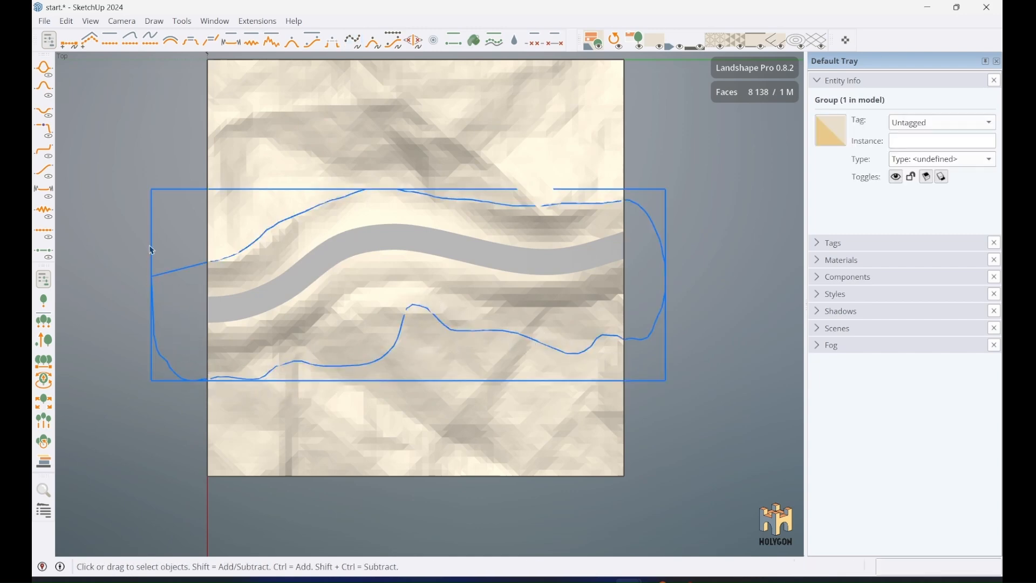
# Apply Noise to the terrain inside the boundary with 200 % strength and 0 m falloff.
pyautogui.click(255, 46)
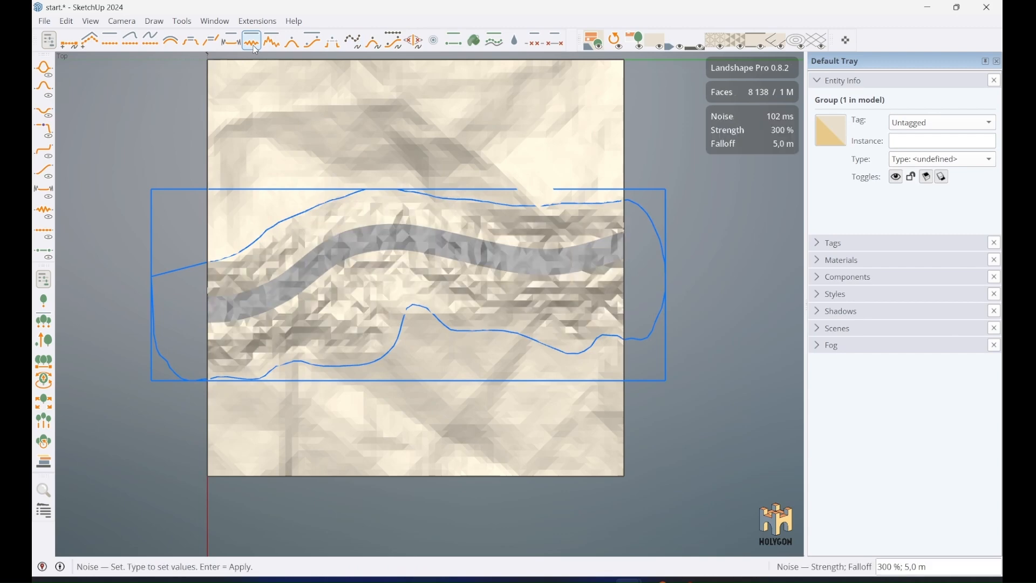
pyautogui.write('200 %; 0')
pyautogui.press('Return')
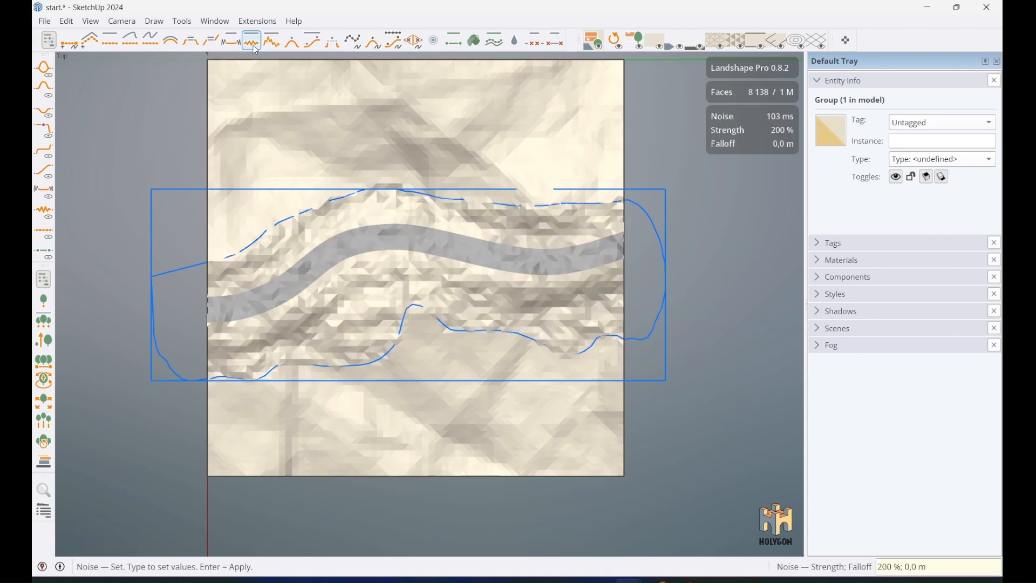
# Draw a second closed freehand boundary crossing the middle of the road, from the upper slope down to the lower slope.
pyautogui.click(353, 41)
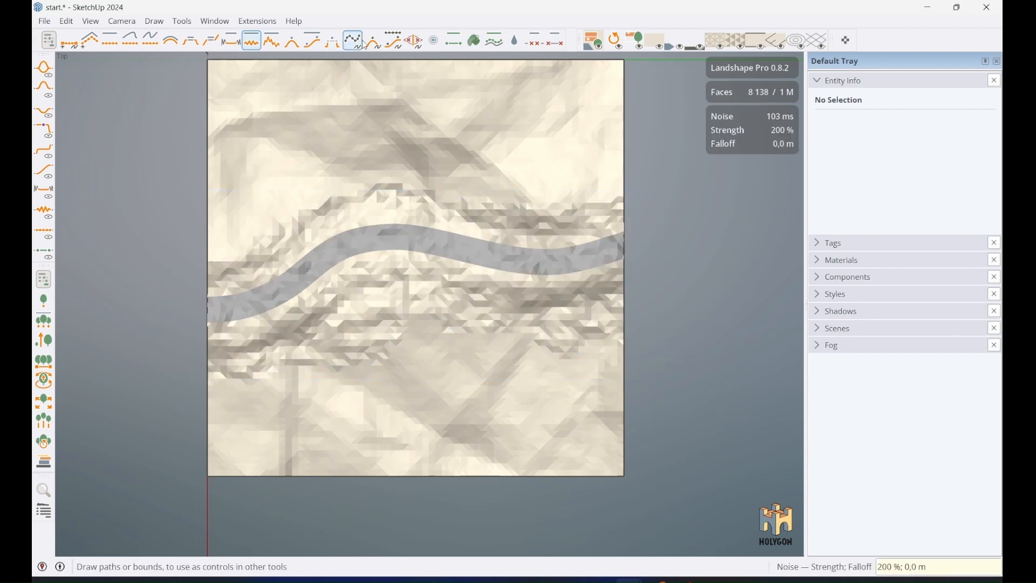
pyautogui.moveTo(351, 197)
pyautogui.mouseDown()
pyautogui.moveTo(360, 165)
pyautogui.moveTo(410, 110)
pyautogui.moveTo(461, 150)
pyautogui.moveTo(479, 343)
pyautogui.moveTo(398, 393)
pyautogui.moveTo(317, 276)
pyautogui.moveTo(358, 190)
pyautogui.mouseUp()
pyautogui.press('space')
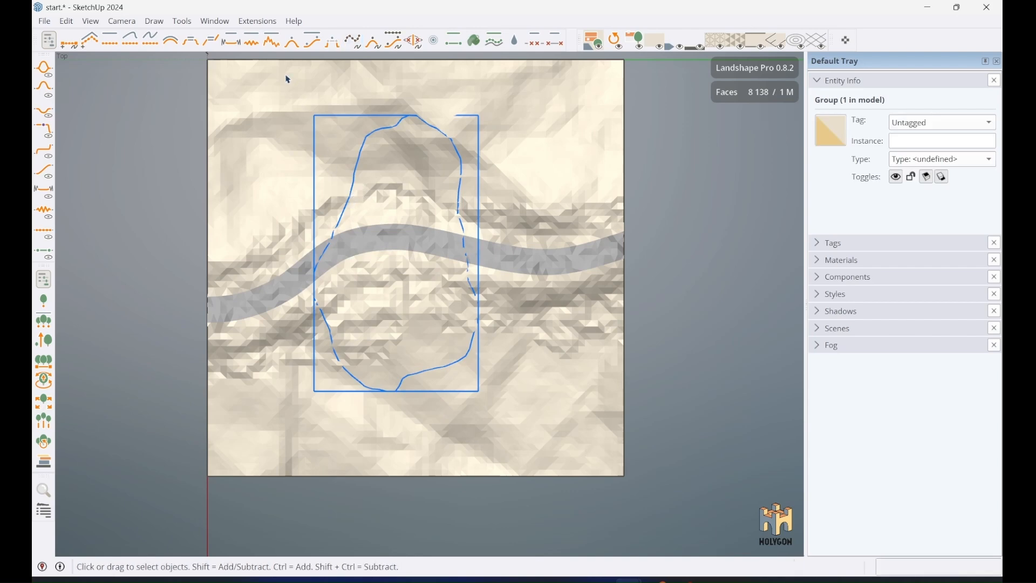
# Apply Noise at 300 % strength inside the second boundary and inspect the roughened terrain in tilted perspective.
pyautogui.click(258, 46)
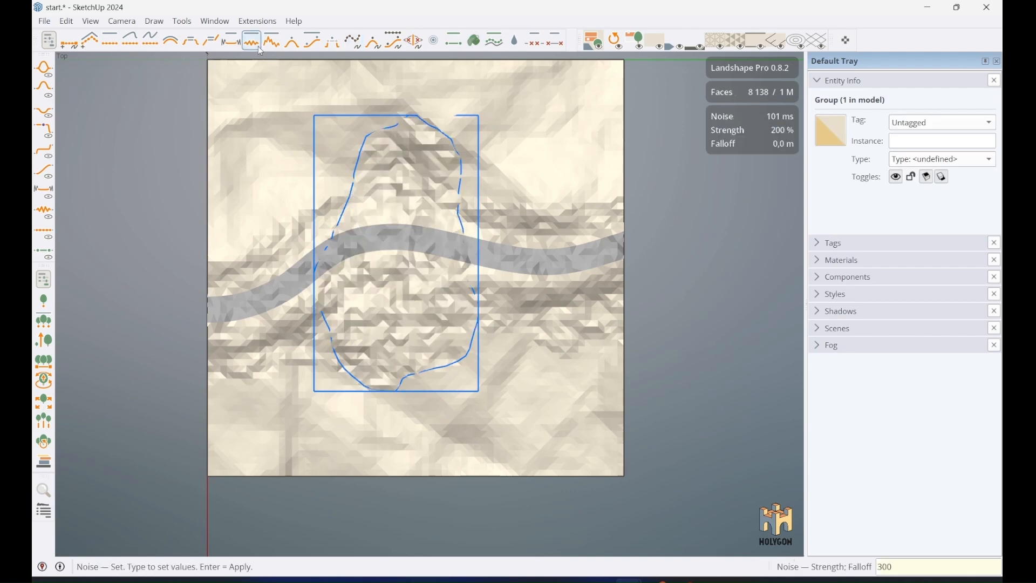
pyautogui.press('Return')
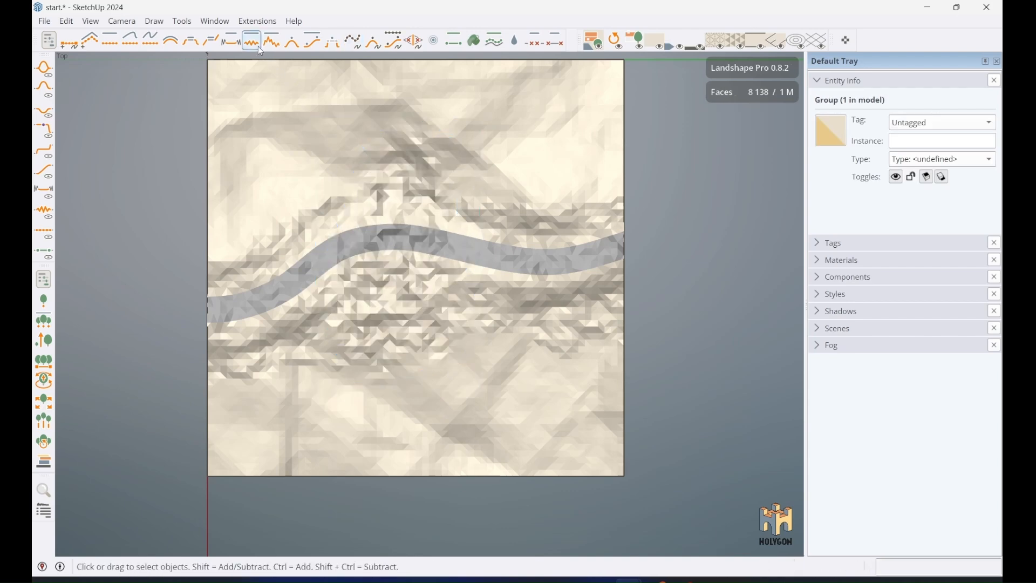
pyautogui.click(600, 47)
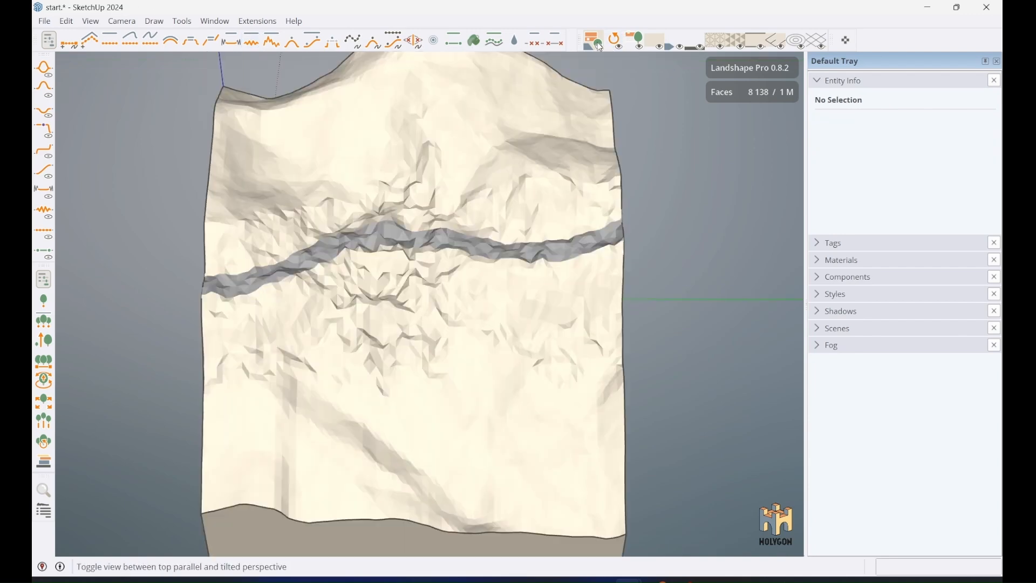
pyautogui.moveTo(312, 418); pyautogui.dragTo(520, 465, button='middle')
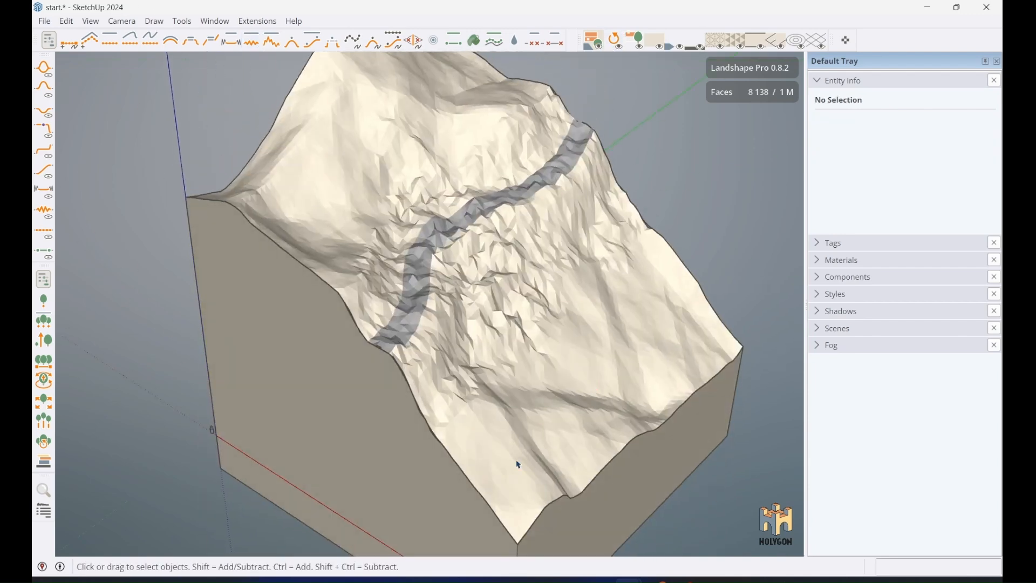
pyautogui.click(43, 150)
pyautogui.scroll(5, 405, 318)
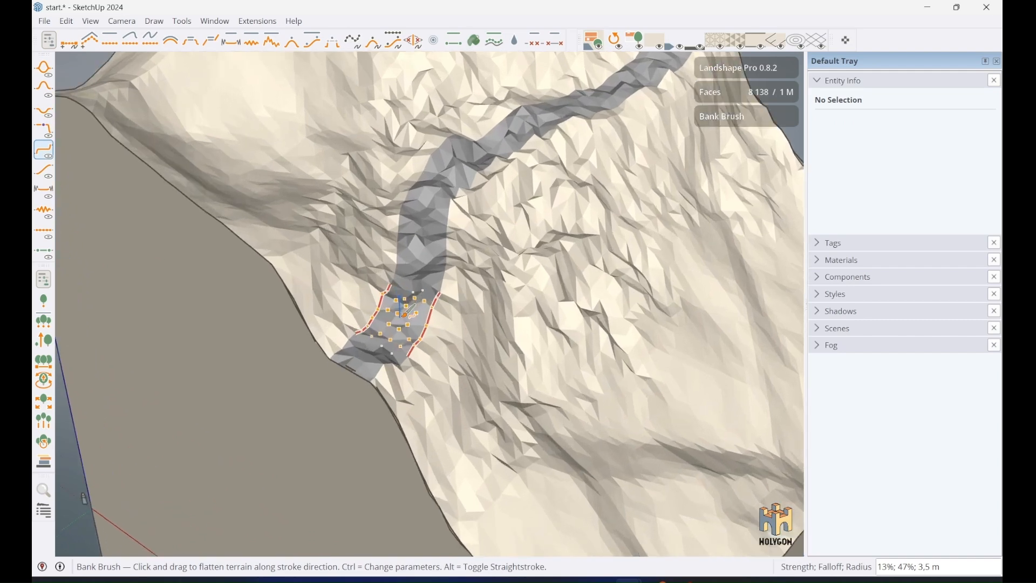
pyautogui.scroll(-2, 398, 319)
pyautogui.click(608, 44)
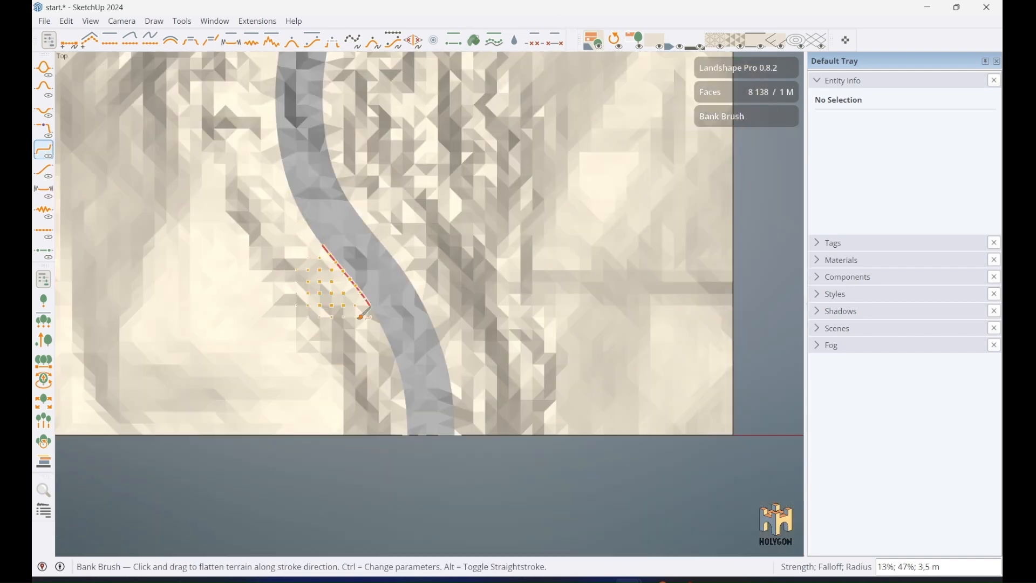
pyautogui.scroll(-4, 365, 314)
pyautogui.press('space')
# Remesh the terrain along the full length of the road using the Mesh Brush with 1.0 m resolution and 1.7 m radius.
pyautogui.click(43, 231)
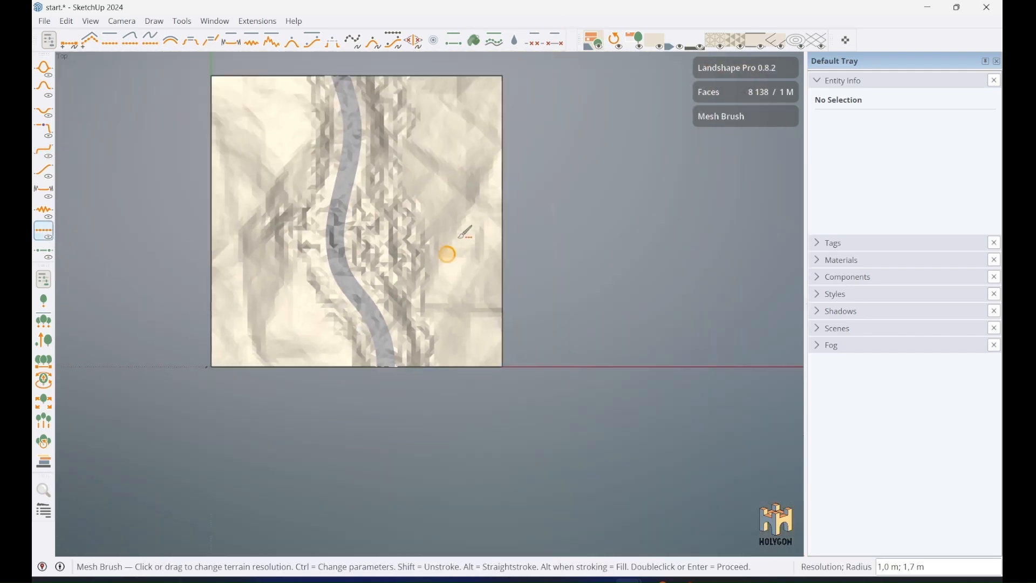
pyautogui.scroll(3, 358, 88)
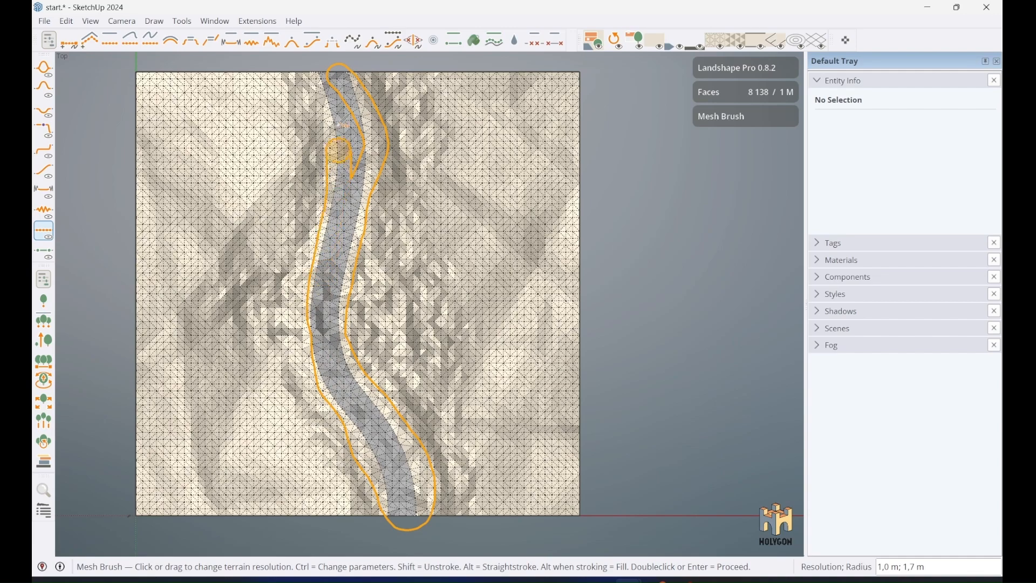
pyautogui.click(323, 71)
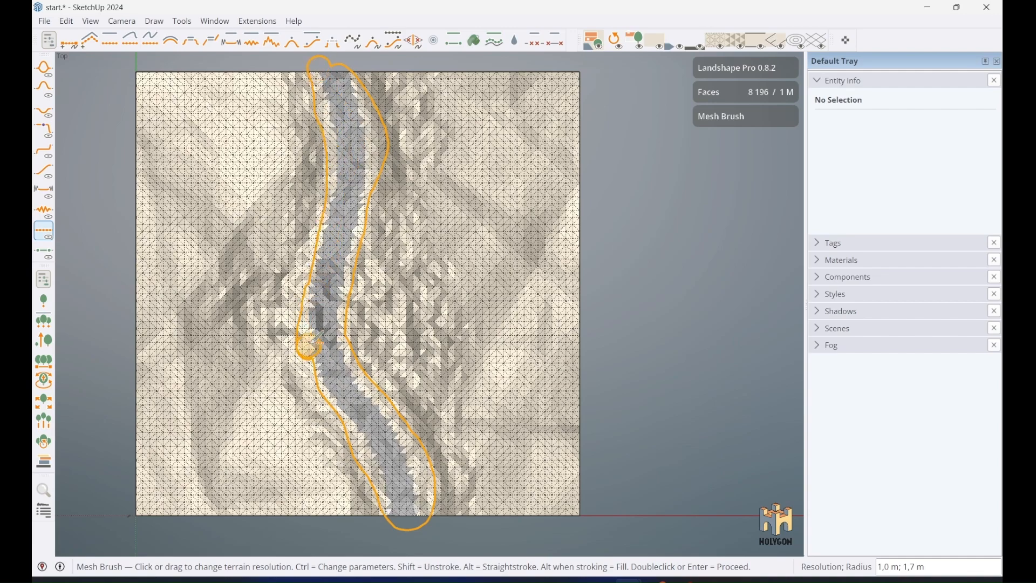
# Flatten the rough road surface from one terrain edge to the other using the Bank Brush with 13% strength, 47% falloff and 3.5 m radius.
pyautogui.scroll(-1, 313, 346)
pyautogui.moveTo(586, 59)
pyautogui.mouseDown(button='middle')
pyautogui.moveTo(530, 248)
pyautogui.moveTo(232, 388)
pyautogui.moveTo(330, 330)
pyautogui.moveTo(343, 248)
pyautogui.mouseUp(button='middle')
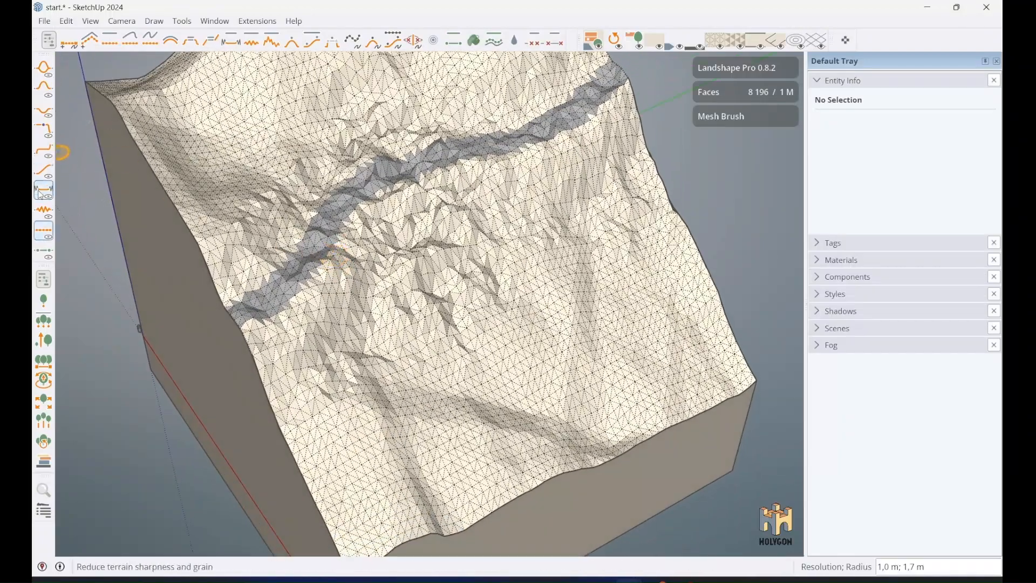
pyautogui.click(45, 152)
pyautogui.scroll(2, 261, 267)
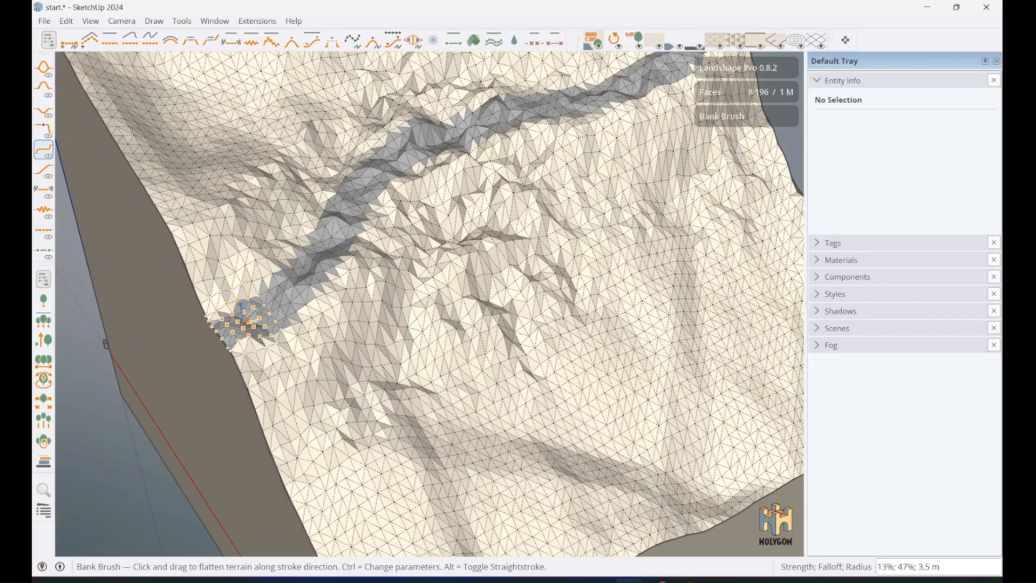
pyautogui.moveTo(247, 321)
pyautogui.mouseDown()
pyautogui.moveTo(286, 294)
pyautogui.moveTo(394, 160)
pyautogui.moveTo(502, 116)
pyautogui.mouseUp()
pyautogui.scroll(-3, 518, 175)
pyautogui.scroll(5, 399, 229)
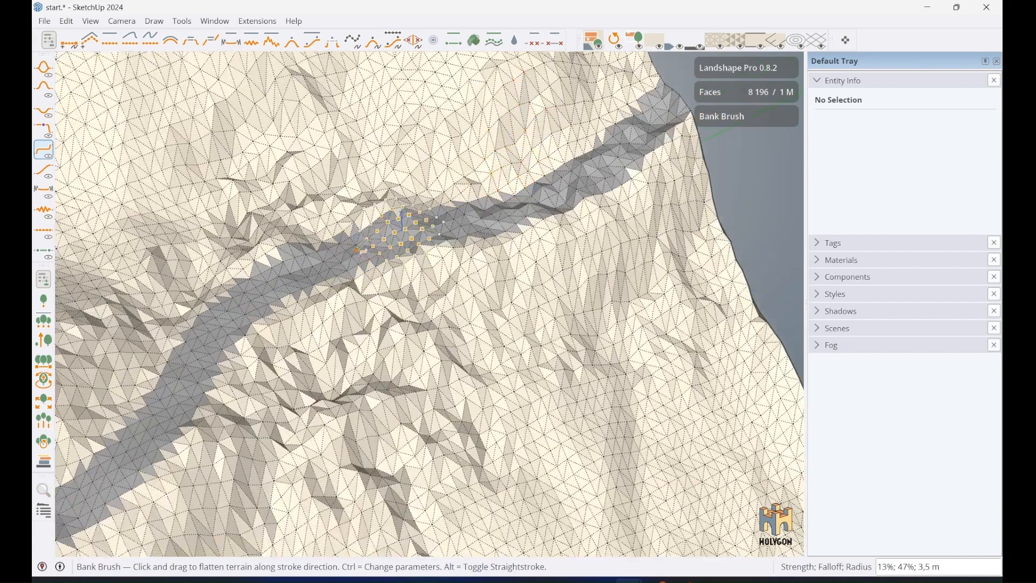
pyautogui.moveTo(278, 282)
pyautogui.mouseDown()
pyautogui.moveTo(592, 168)
pyautogui.moveTo(673, 103)
pyautogui.mouseUp()
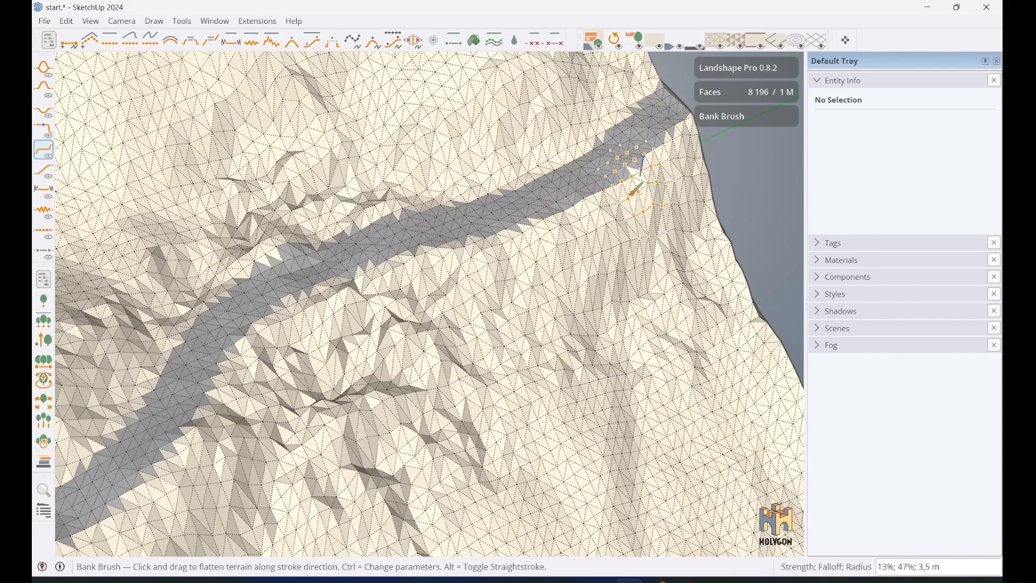
# Switch to top view, turn off the display of the hidden mesh edges and leave the Bank Brush.
pyautogui.scroll(-1, 636, 188)
pyautogui.moveTo(378, 302); pyautogui.dragTo(313, 367, button='middle')
pyautogui.click(590, 41)
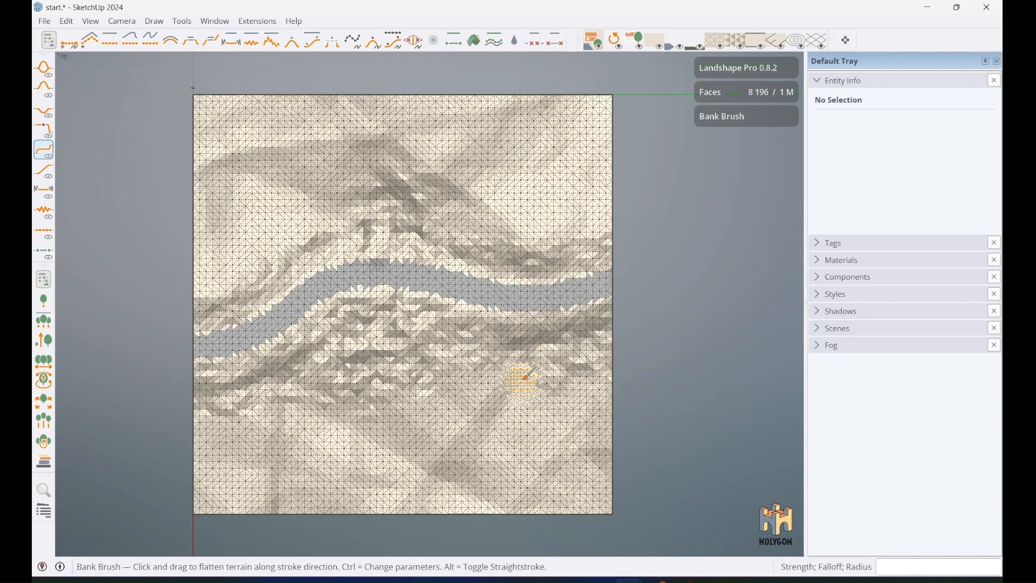
pyautogui.hotkey('alt', 'h')
pyautogui.press('space')
pyautogui.scroll(-1, 521, 380)
pyautogui.scroll(2, 277, 407)
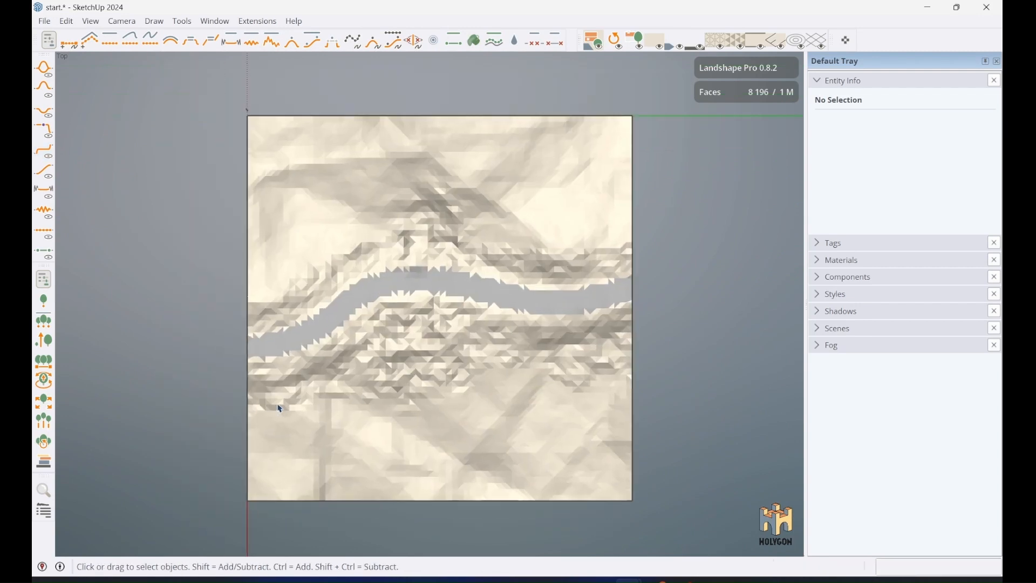
# Place the Swatch. Ground palette from the Compfire library beside the terrain and scale it up.
pyautogui.click(44, 490)
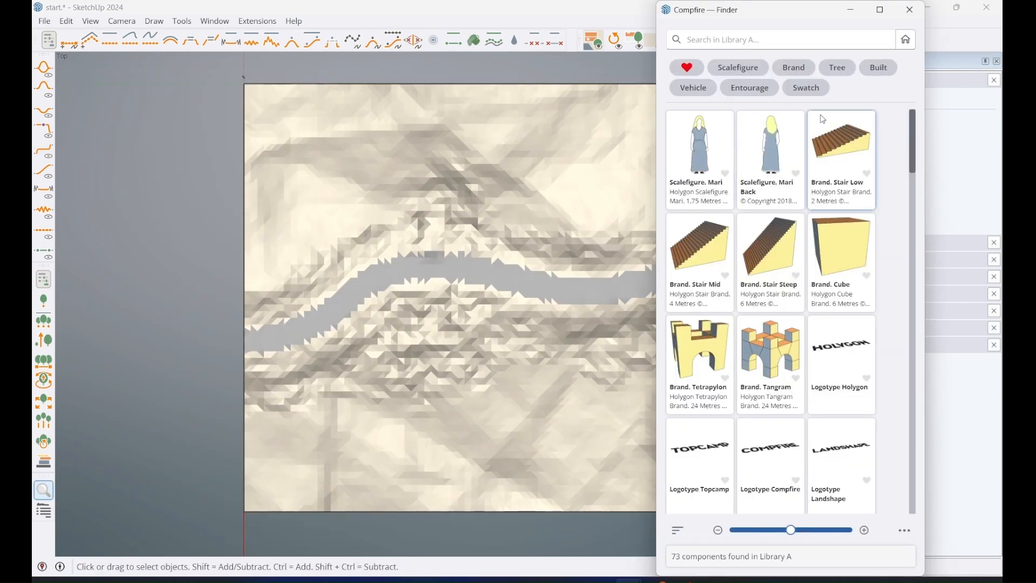
pyautogui.click(806, 88)
pyautogui.moveTo(777, 193); pyautogui.dragTo(211, 138)
pyautogui.press('s')
pyautogui.moveTo(186, 179); pyautogui.dragTo(123, 446)
pyautogui.press('space')
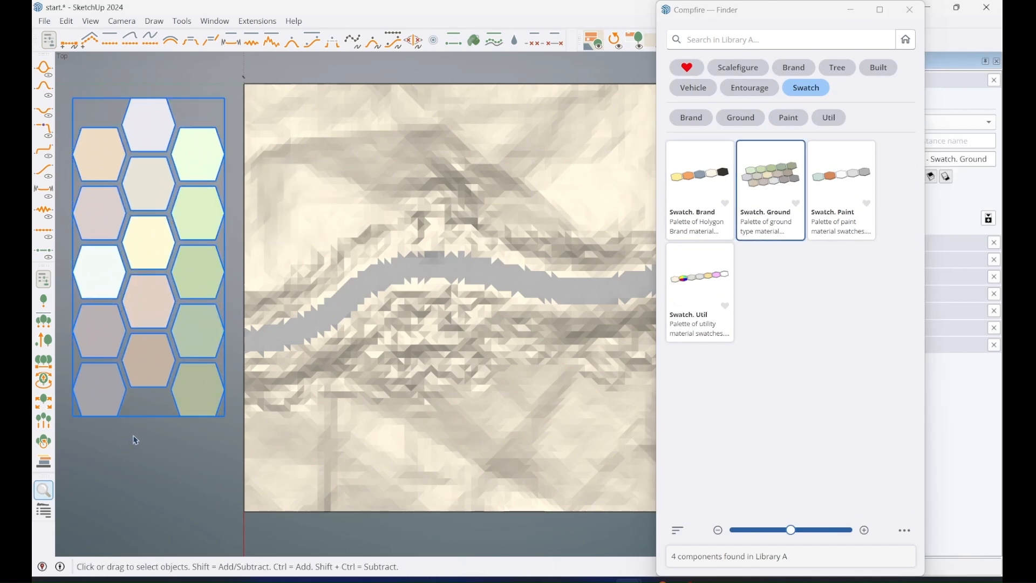
# Paint the upper slope above the rocky band muted green with the Zone Brush at 1.0 m resolution and 1.3 m radius.
pyautogui.click(913, 21)
pyautogui.click(43, 250)
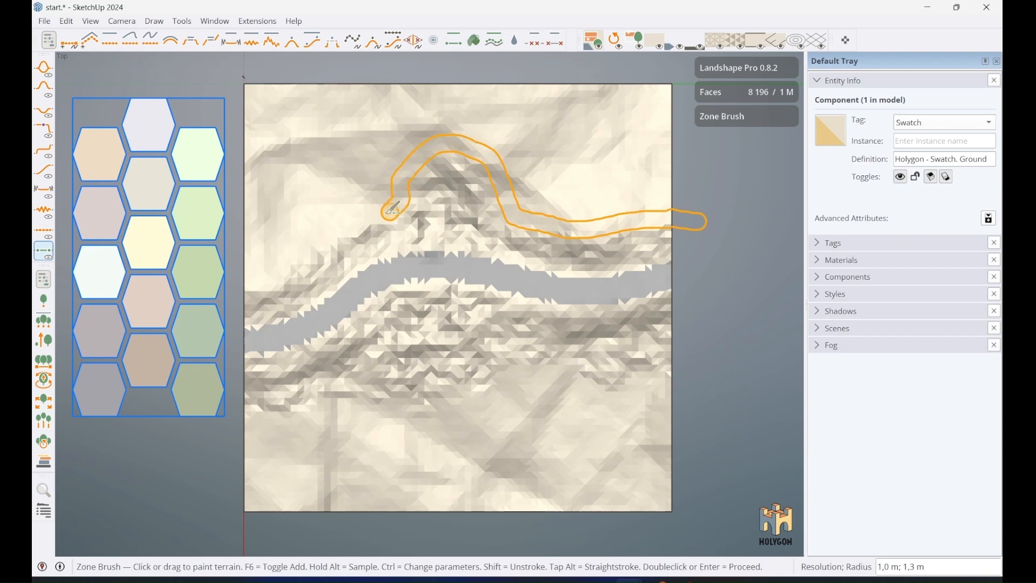
pyautogui.moveTo(231, 263); pyautogui.dragTo(219, 84)
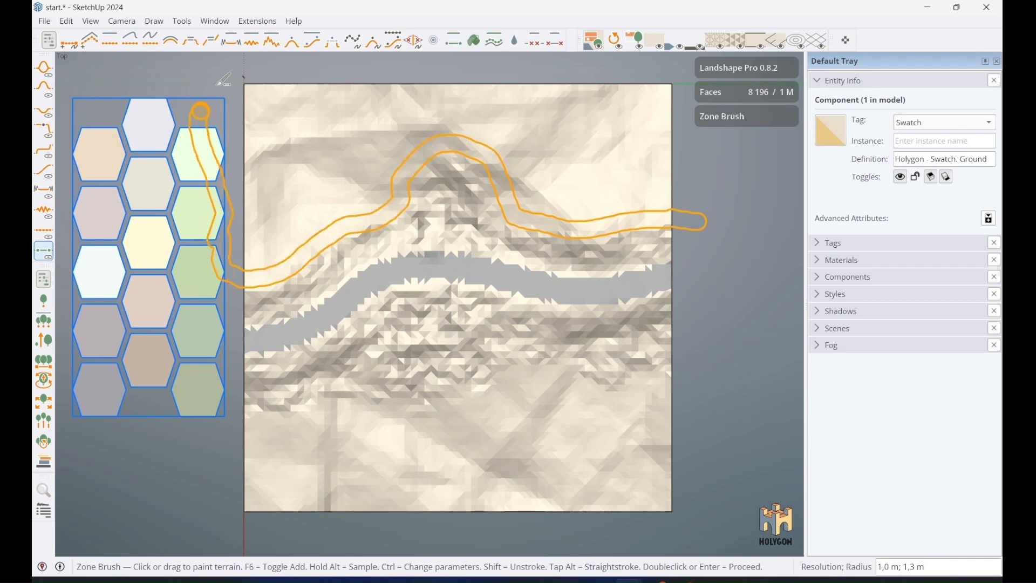
pyautogui.moveTo(714, 152); pyautogui.dragTo(704, 219)
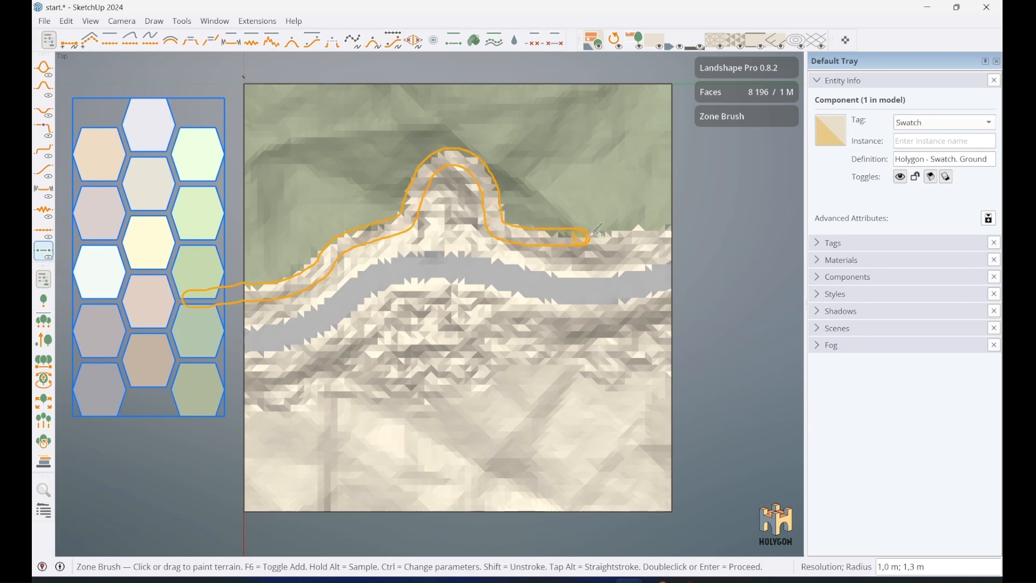
# Paint the rocky middle band dark grey and the lower slope brown, using swatch materials sampled by the Zone Brush.
pyautogui.moveTo(668, 231)
pyautogui.mouseDown()
pyautogui.moveTo(763, 376)
pyautogui.moveTo(648, 527)
pyautogui.moveTo(340, 539)
pyautogui.moveTo(201, 417)
pyautogui.moveTo(204, 293)
pyautogui.mouseUp()
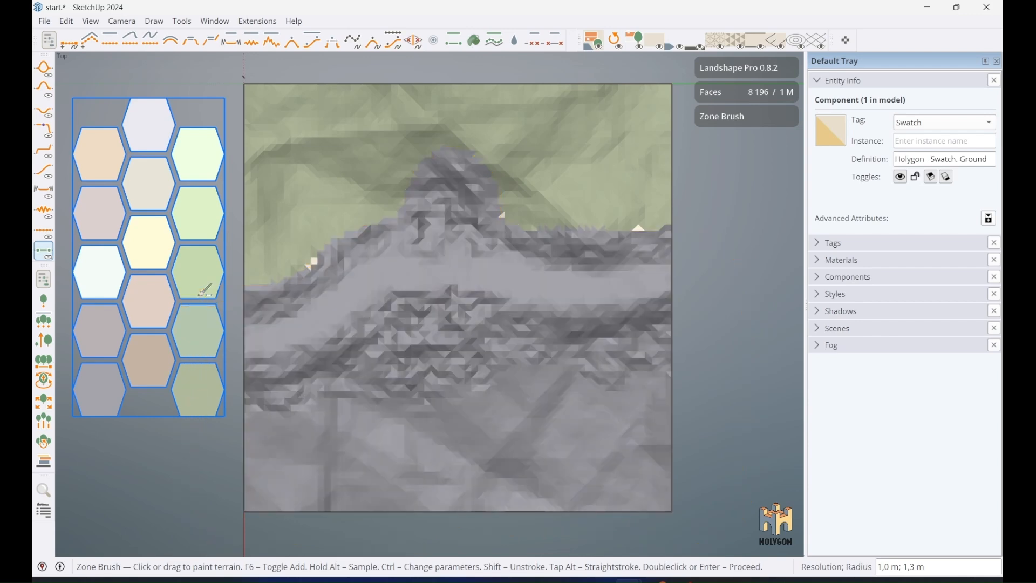
pyautogui.moveTo(201, 432)
pyautogui.mouseDown()
pyautogui.moveTo(396, 404)
pyautogui.moveTo(530, 369)
pyautogui.mouseUp()
pyautogui.moveTo(650, 371)
pyautogui.mouseDown()
pyautogui.moveTo(701, 499)
pyautogui.moveTo(421, 532)
pyautogui.moveTo(211, 457)
pyautogui.moveTo(208, 430)
pyautogui.mouseUp()
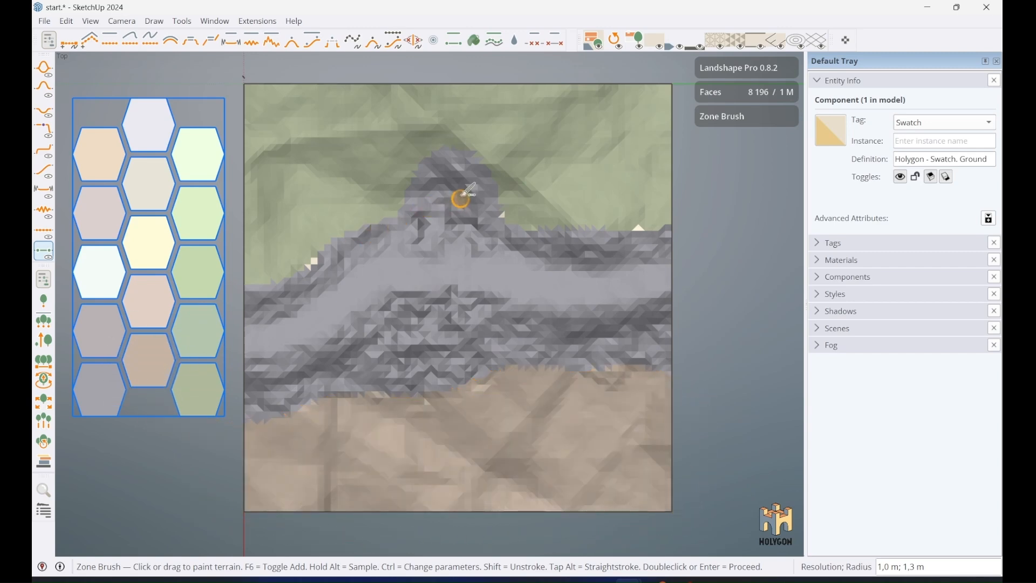
# Add small pinkish rock patches and white Rock. Marble patches across the grey rocky band with the Zone Brush.
pyautogui.doubleClick(416, 354)
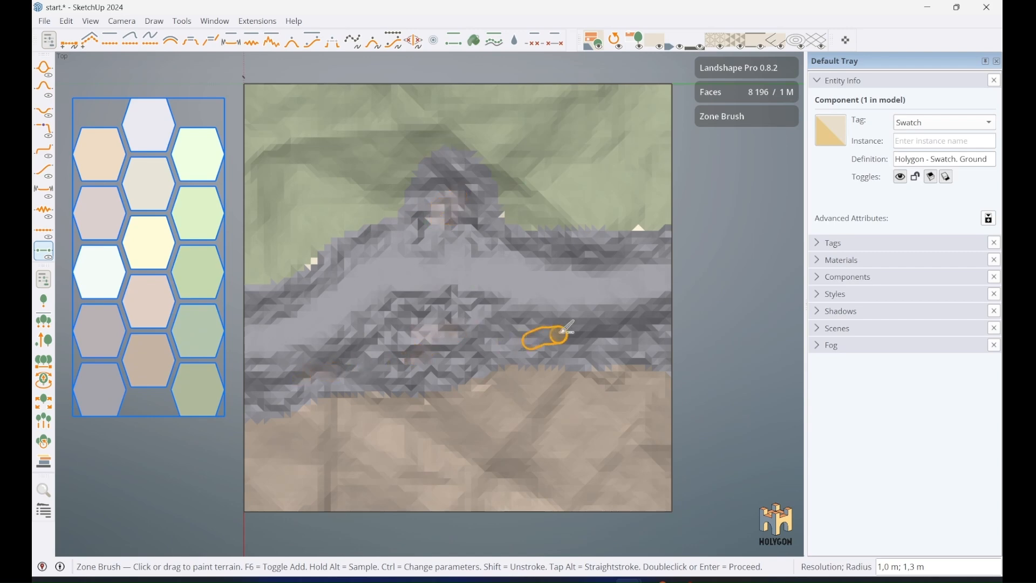
pyautogui.moveTo(567, 329); pyautogui.dragTo(609, 331)
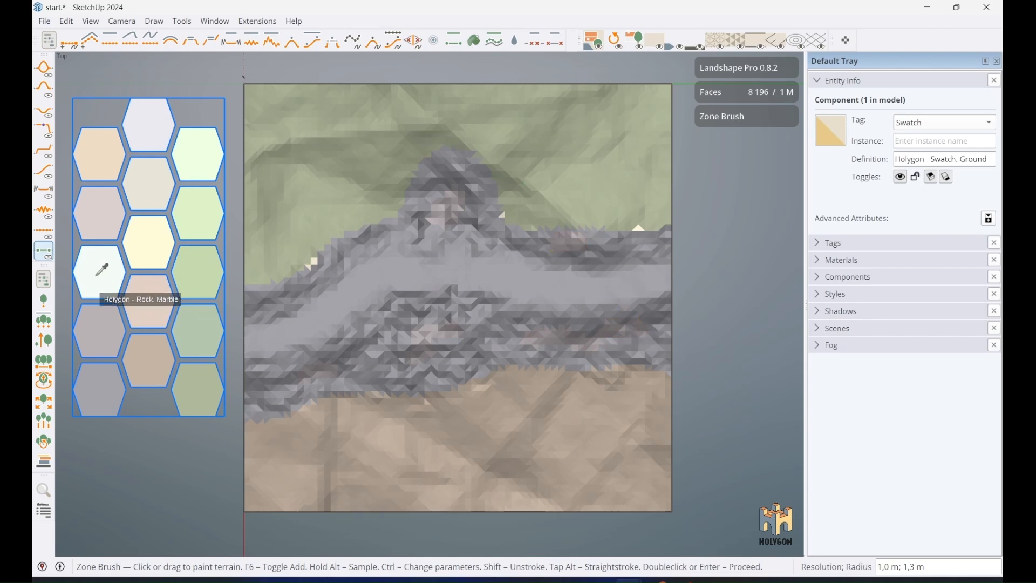
pyautogui.doubleClick(445, 184)
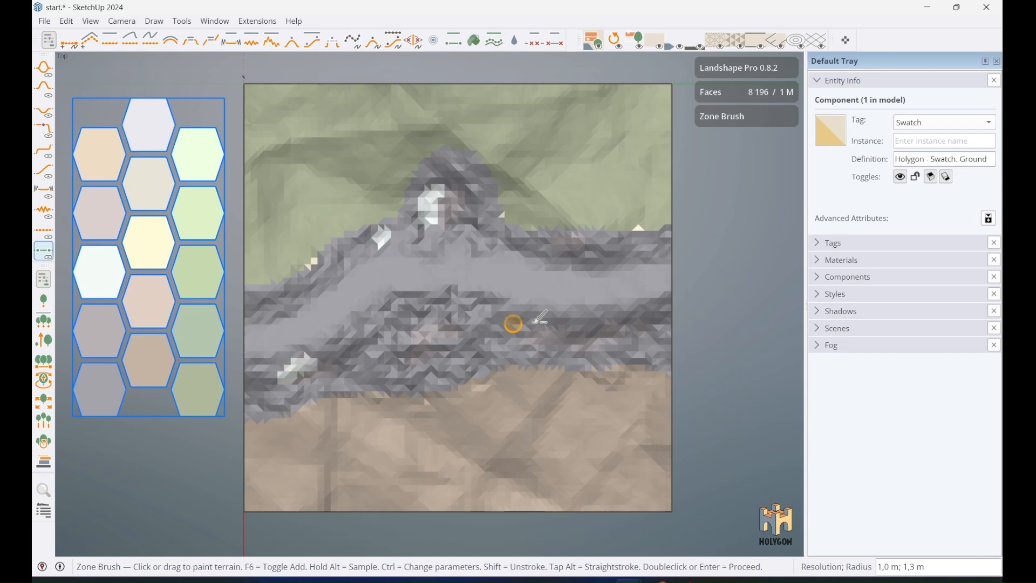
pyautogui.moveTo(537, 322); pyautogui.dragTo(574, 326)
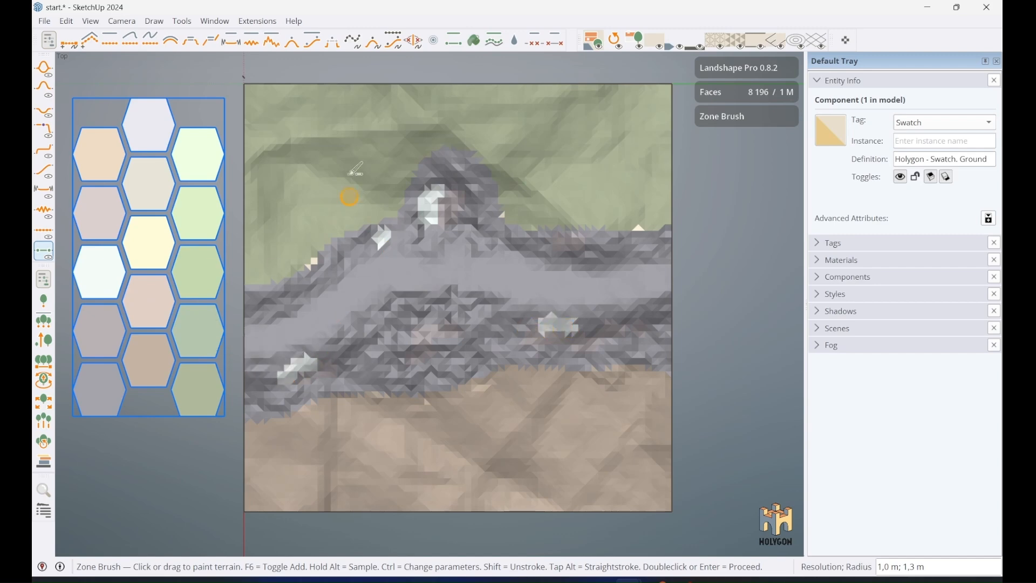
# Scatter bluish-green and light green patches over the green upper slope with the Zone Brush.
pyautogui.doubleClick(307, 204)
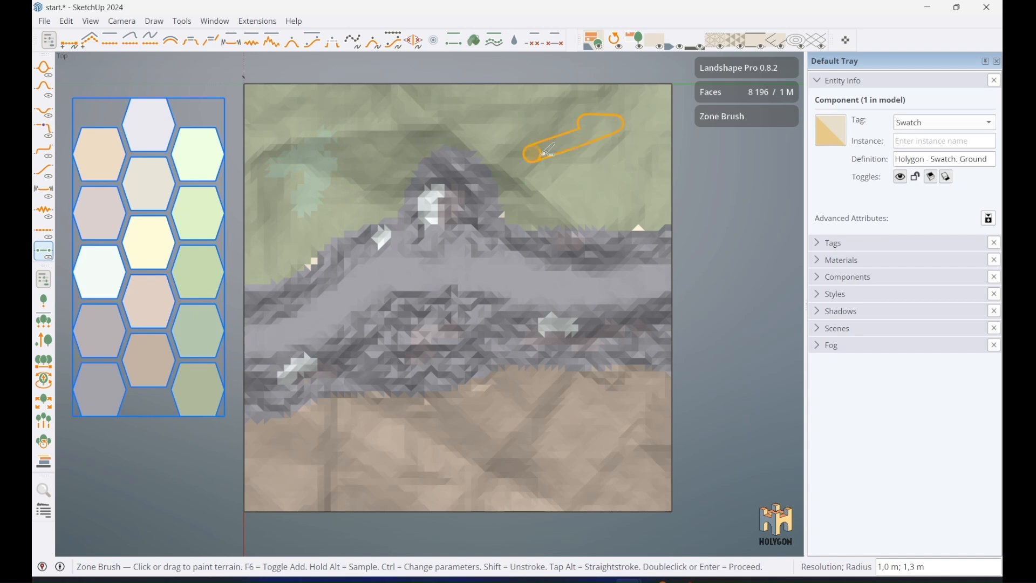
pyautogui.doubleClick(598, 201)
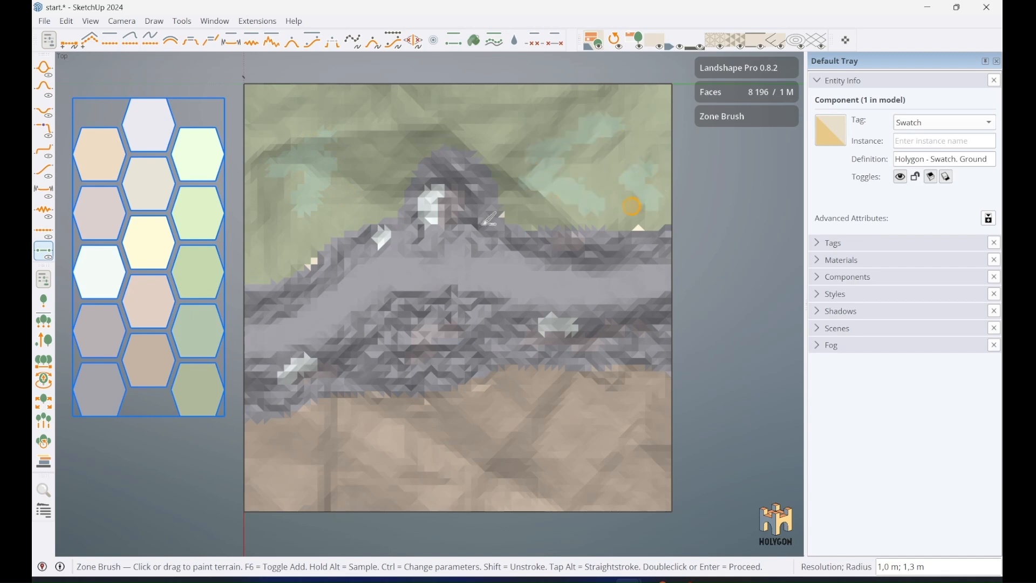
pyautogui.doubleClick(373, 177)
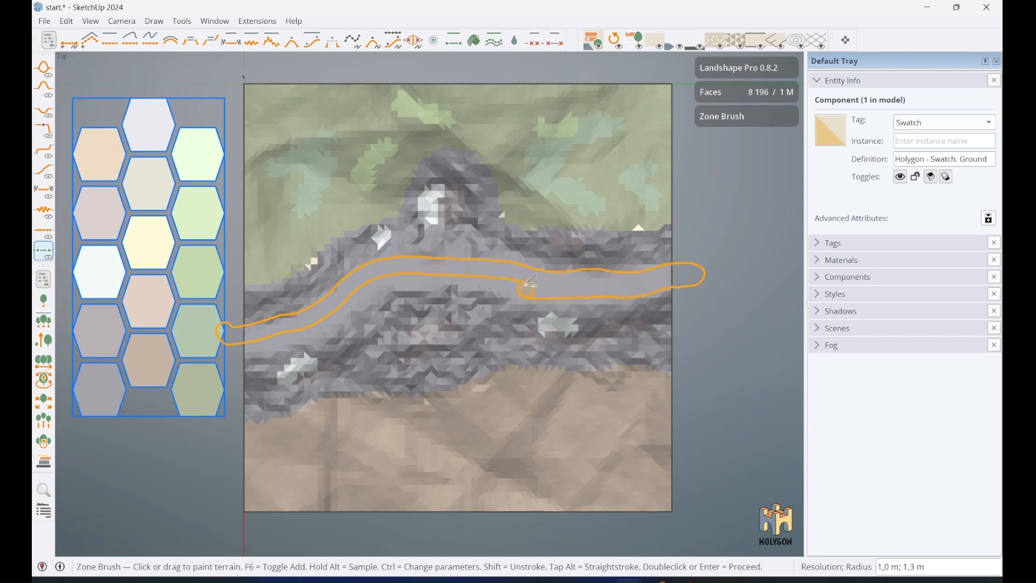
# Paint the road brown along its full length and width with the Zone Brush.
pyautogui.rightClick(390, 268)
pyautogui.press('Escape')
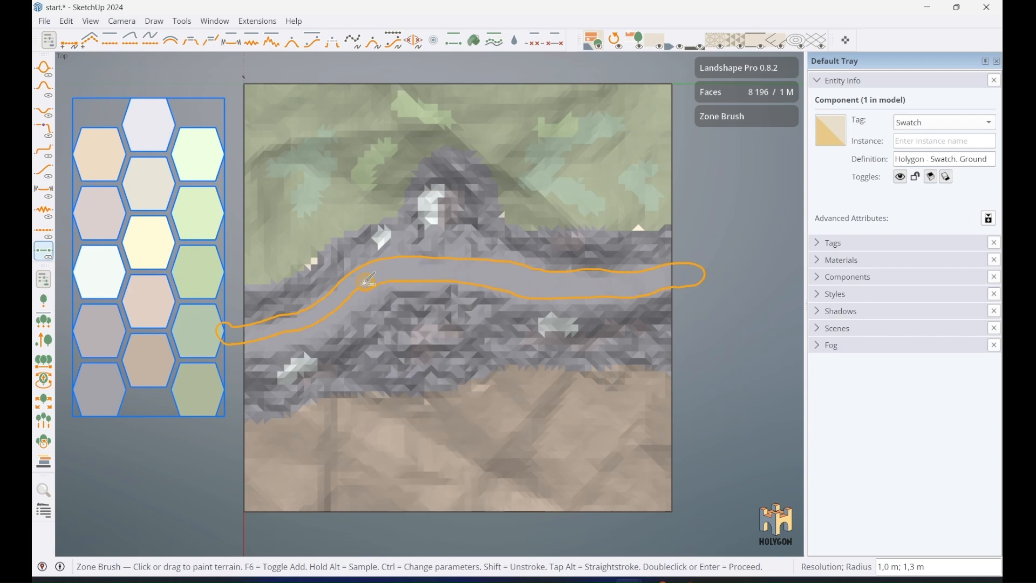
pyautogui.moveTo(252, 339); pyautogui.dragTo(231, 344)
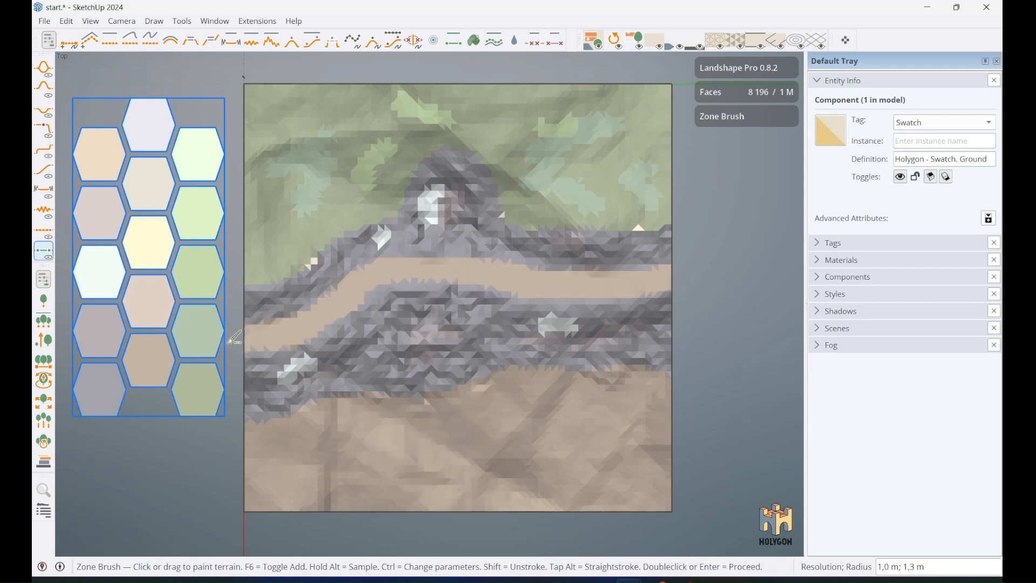
# Leave the Zone Brush and delete the ground swatch palette beside the terrain.
pyautogui.moveTo(233, 342)
pyautogui.mouseDown(button='middle')
pyautogui.moveTo(319, 305)
pyautogui.moveTo(449, 133)
pyautogui.mouseUp(button='middle')
pyautogui.press('space')
pyautogui.scroll(-2, 383, 326)
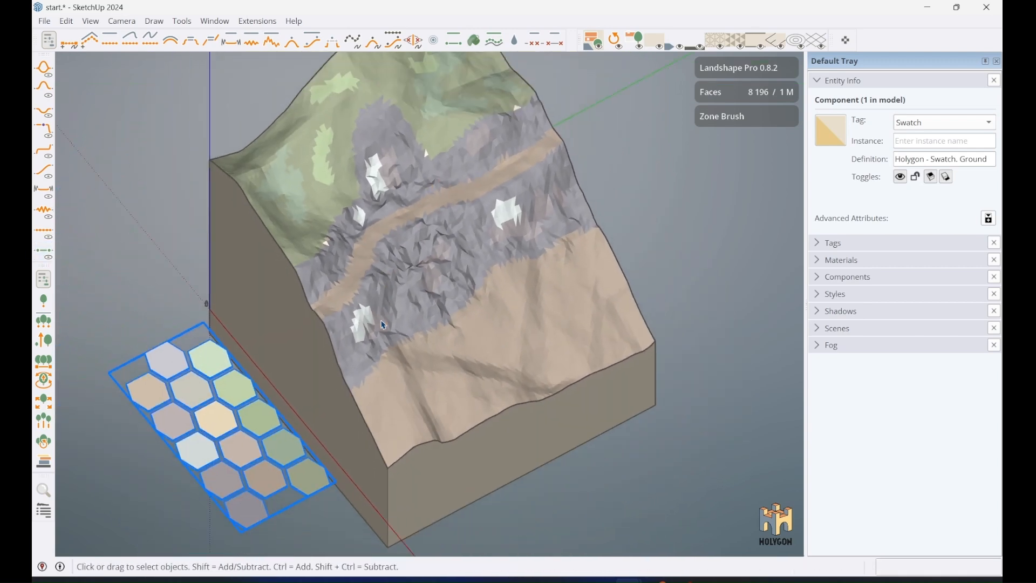
pyautogui.click(614, 39)
pyautogui.click(614, 40)
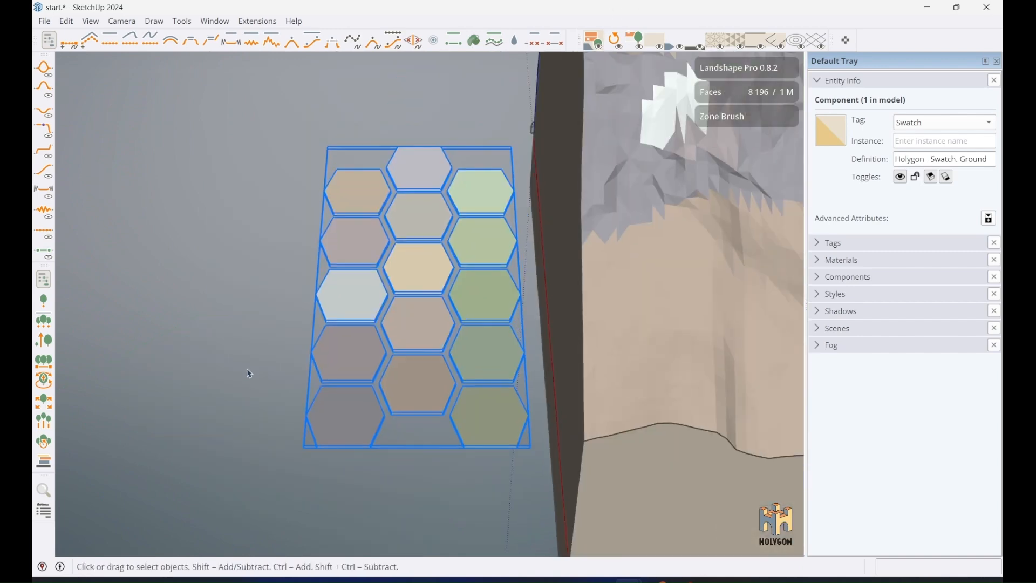
pyautogui.moveTo(248, 373); pyautogui.dragTo(349, 412, button='middle')
pyautogui.scroll(-3, 205, 478)
pyautogui.moveTo(204, 478); pyautogui.dragTo(251, 471, button='middle')
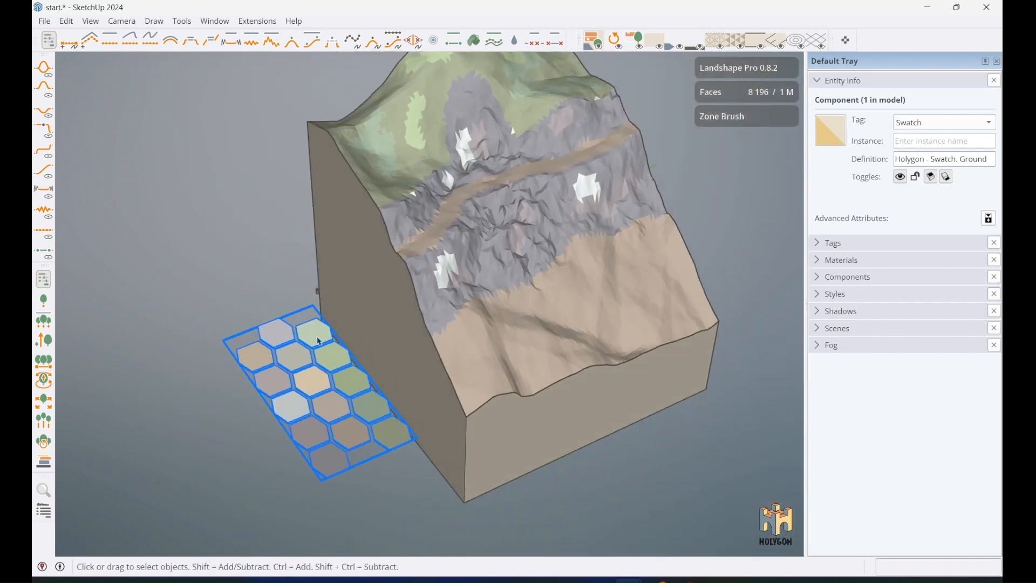
pyautogui.press('Delete')
pyautogui.scroll(-3, 184, 428)
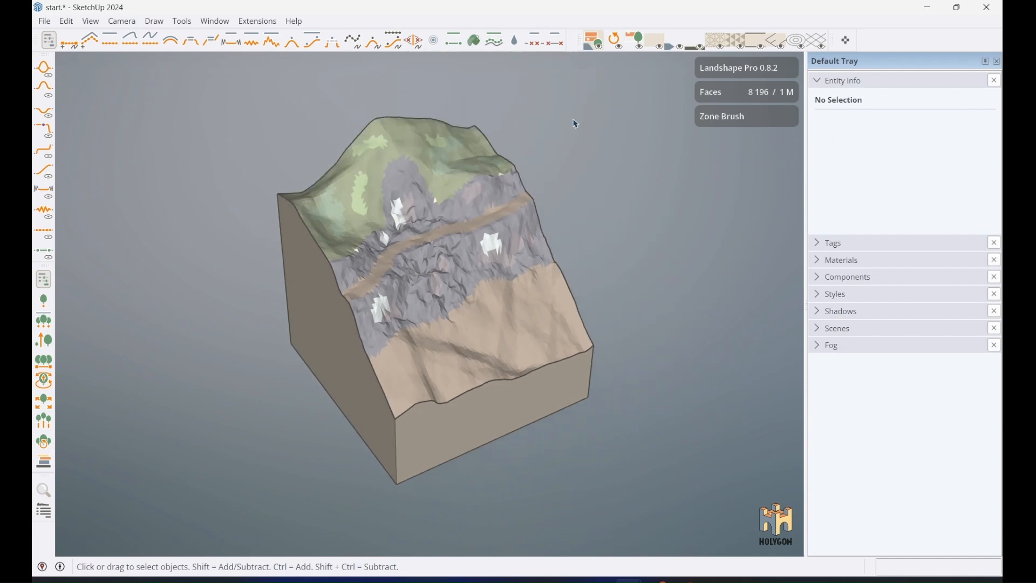
# Fill the lower slope with water using Landshape Splash, setting the water level just below the road at about 34.9 m.
pyautogui.click(521, 45)
pyautogui.scroll(5, 541, 264)
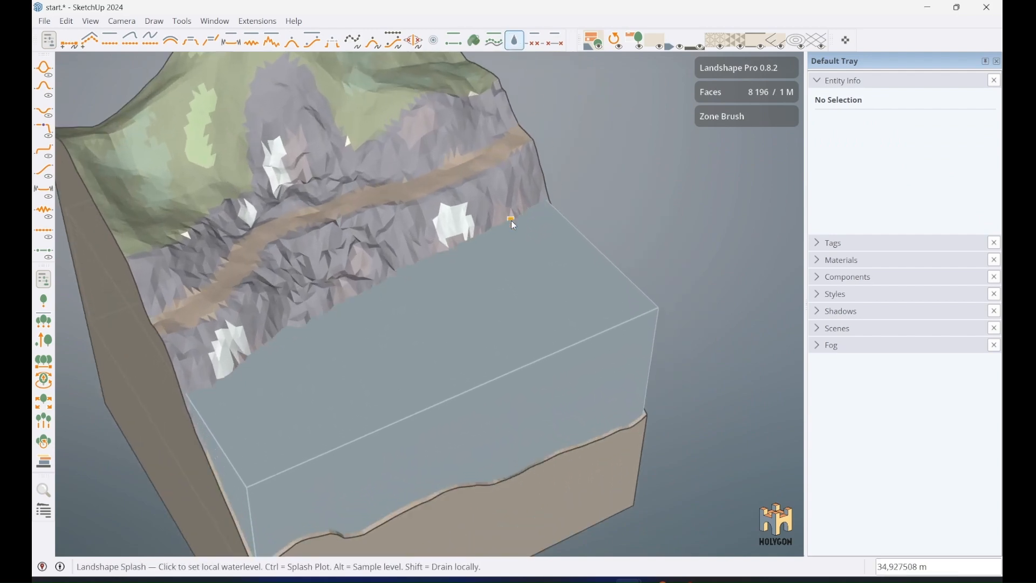
pyautogui.click(510, 217)
pyautogui.press('space')
pyautogui.scroll(-2, 345, 351)
pyautogui.moveTo(345, 351); pyautogui.dragTo(406, 231, button='middle')
# Place the Car. Volvo PV544 Sport 1963 from the Compfire vehicle library on the near end of the road, aligned with it.
pyautogui.click(42, 489)
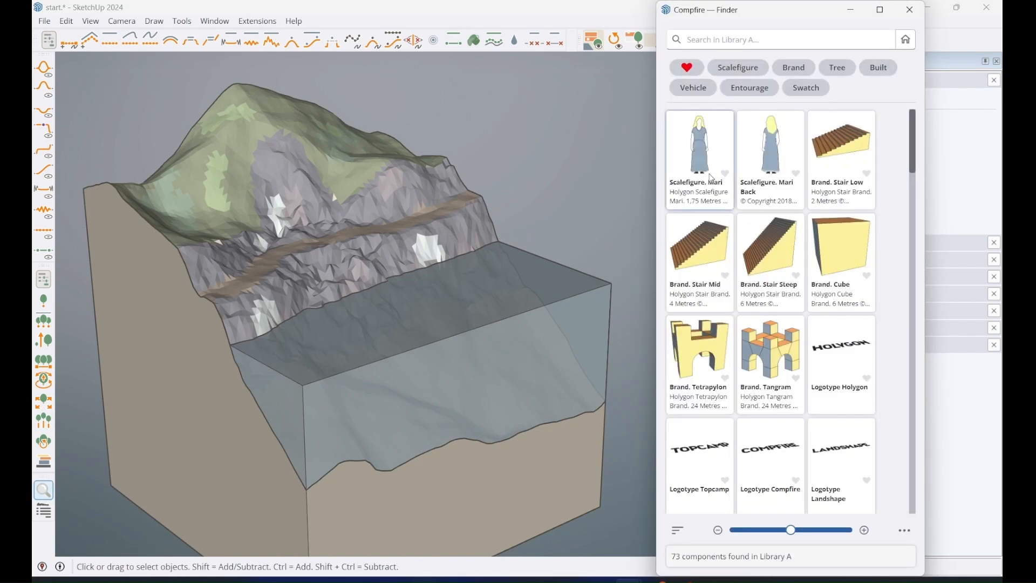
pyautogui.click(693, 87)
pyautogui.click(842, 151)
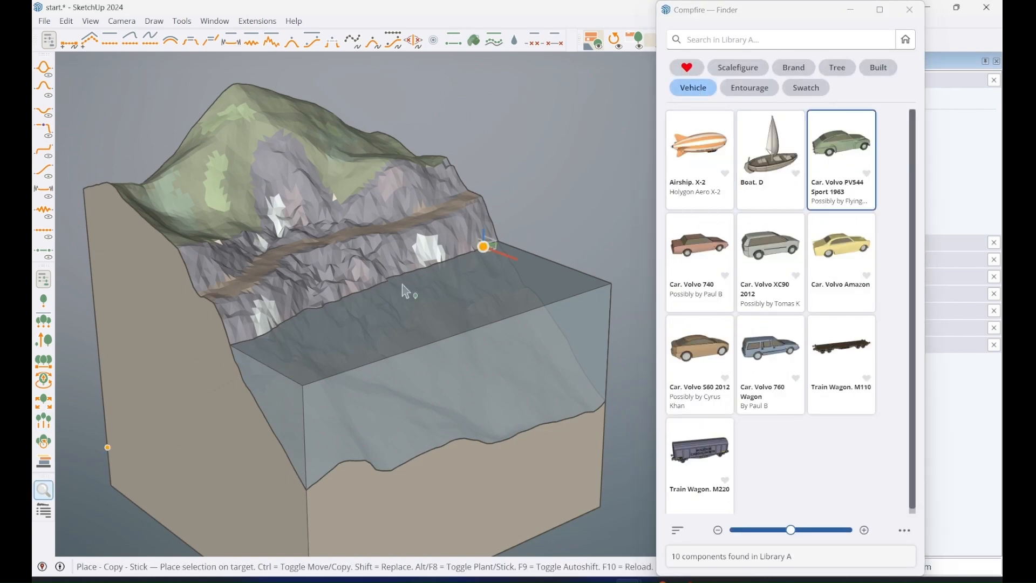
pyautogui.scroll(5, 259, 337)
pyautogui.click(246, 348)
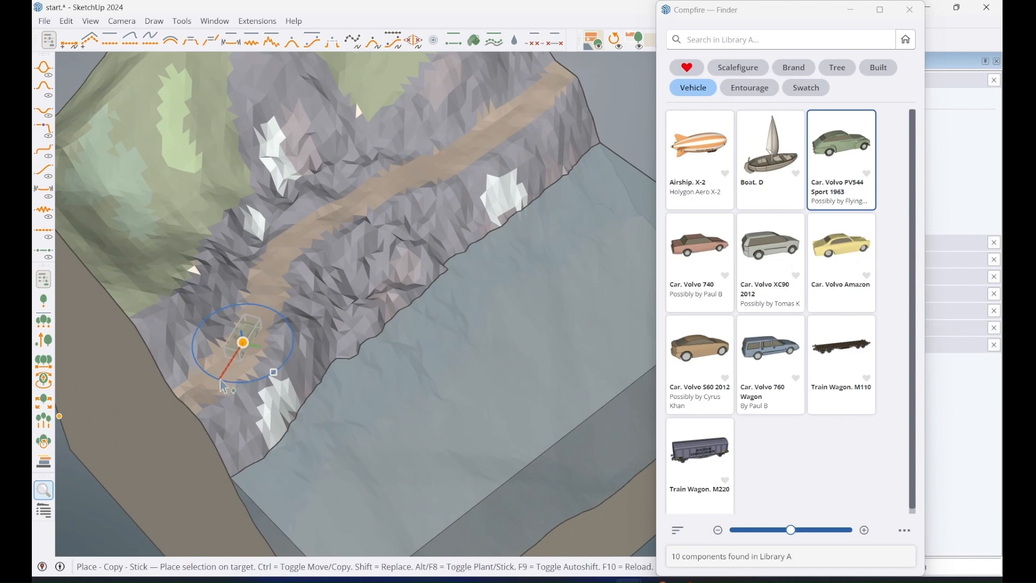
pyautogui.click(221, 379)
pyautogui.moveTo(220, 380); pyautogui.dragTo(188, 296, button='middle')
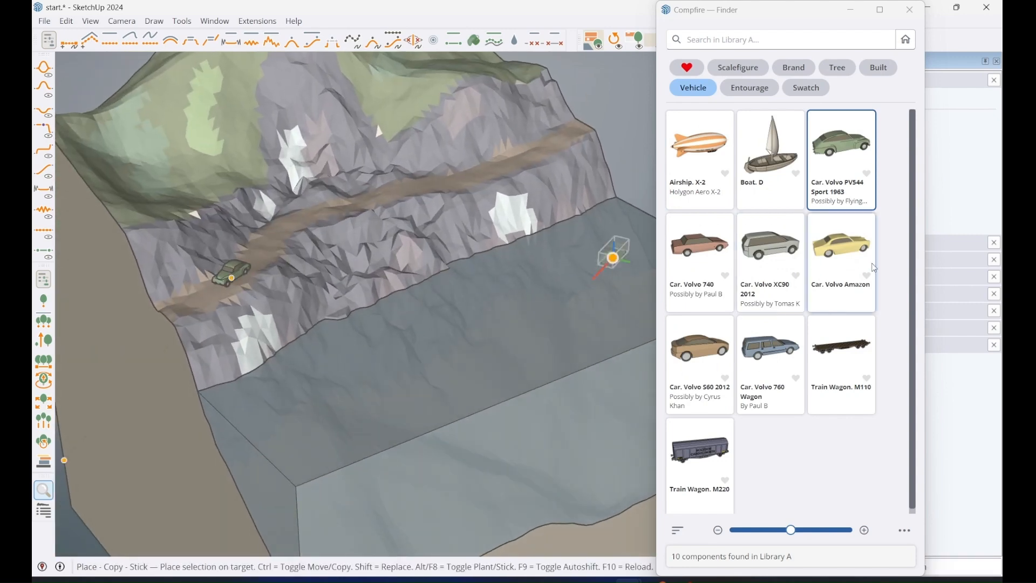
# Place the Car. Volvo Amazon on the far end of the road, oriented along the road.
pyautogui.click(874, 269)
pyautogui.scroll(5, 550, 141)
pyautogui.click(546, 160)
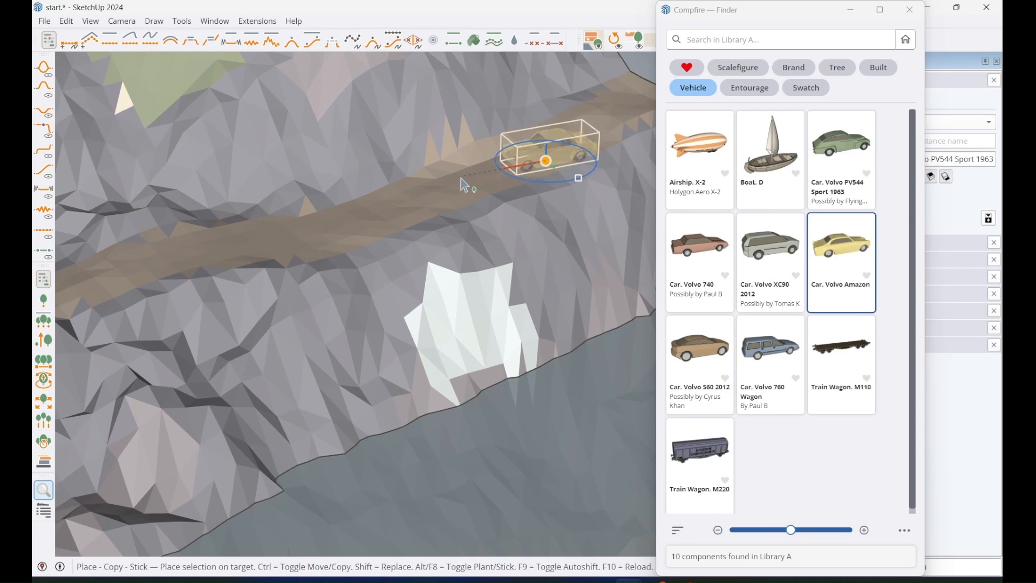
pyautogui.click(464, 185)
pyautogui.scroll(-3, 464, 185)
pyautogui.moveTo(464, 185); pyautogui.dragTo(563, 285, button='middle')
# Place Boat. D on the water surface in front of the cliff and set its heading.
pyautogui.click(770, 157)
pyautogui.click(399, 488)
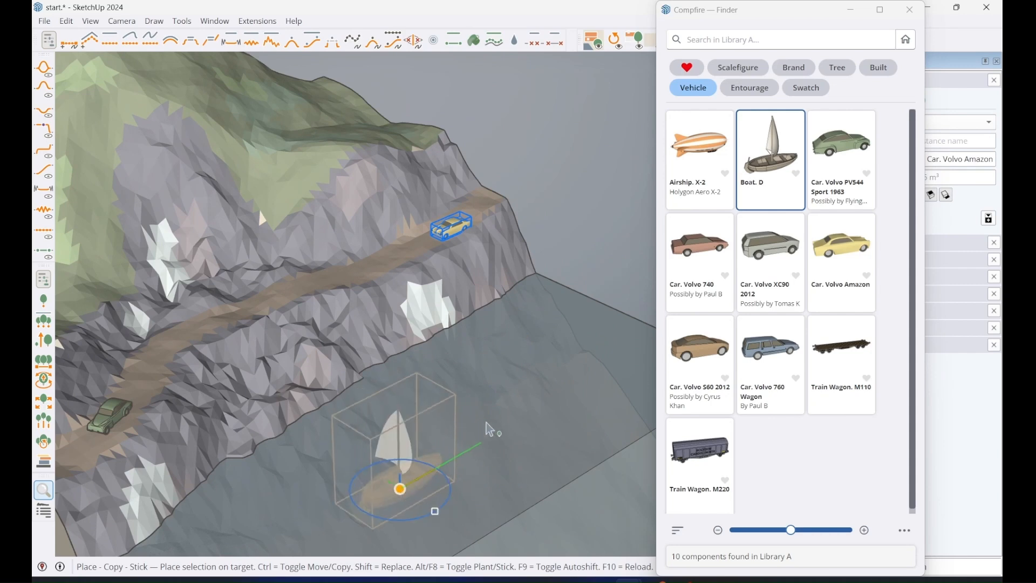
pyautogui.click(402, 475)
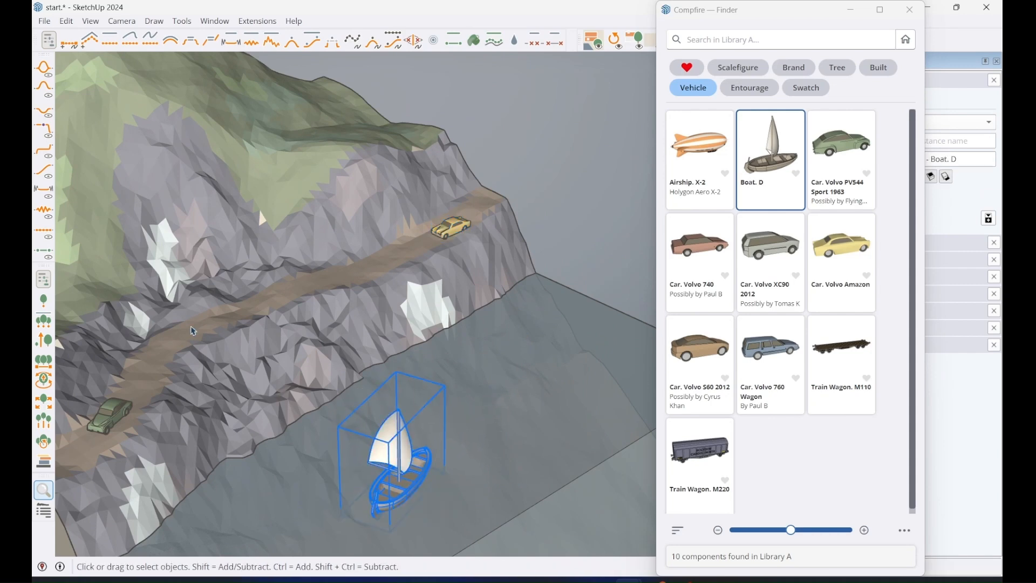
# Scale the sailing boat down slightly by its height grip with the Placify Size tool.
pyautogui.click(43, 340)
pyautogui.click(396, 412)
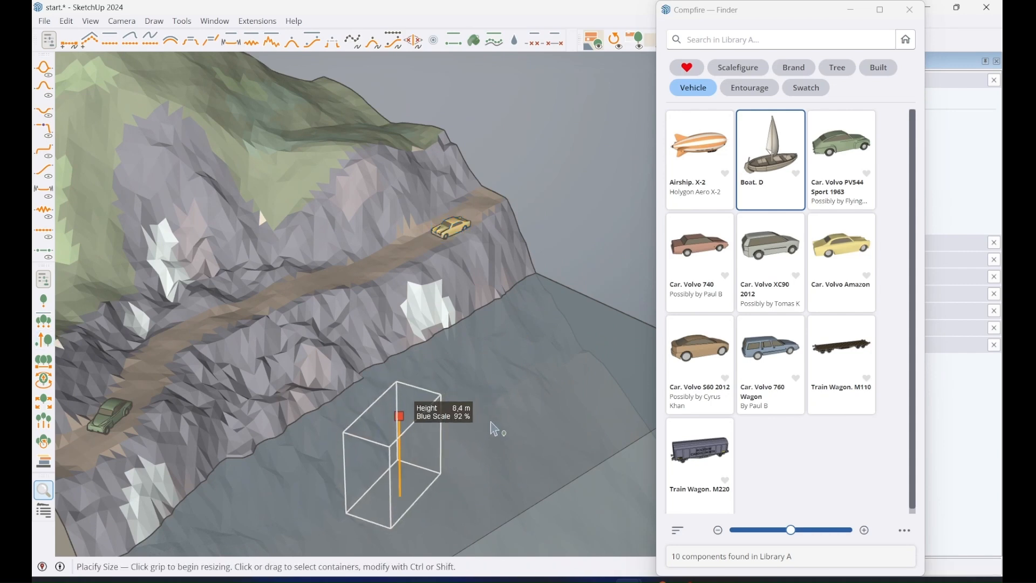
pyautogui.click(492, 436)
pyautogui.press('space')
pyautogui.scroll(-3, 551, 317)
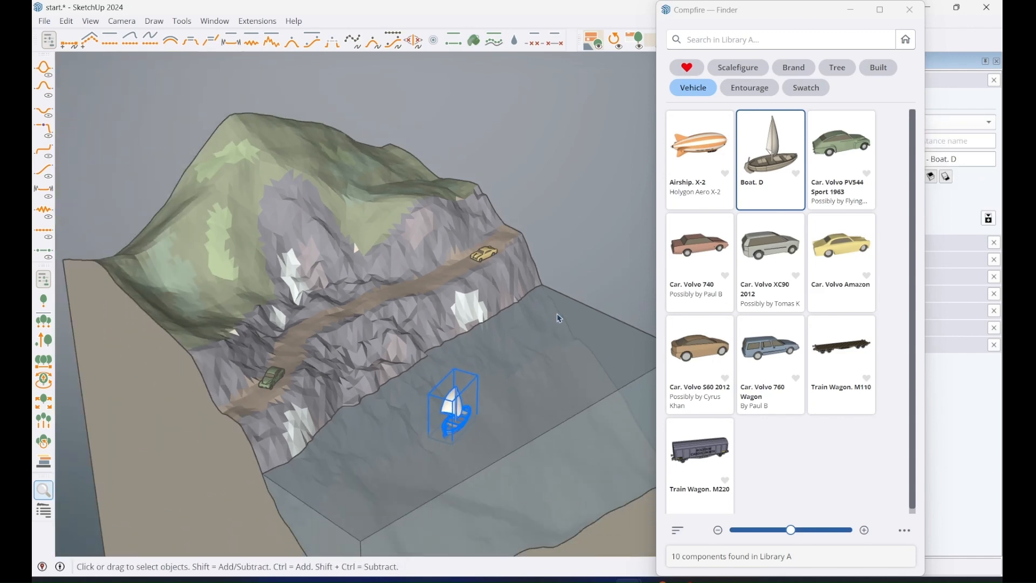
# Place Tree. Ulmus Glabra, Naked from the Compfire tree library on the green ridge above the far end of the road.
pyautogui.click(838, 67)
pyautogui.scroll(-9, 781, 338)
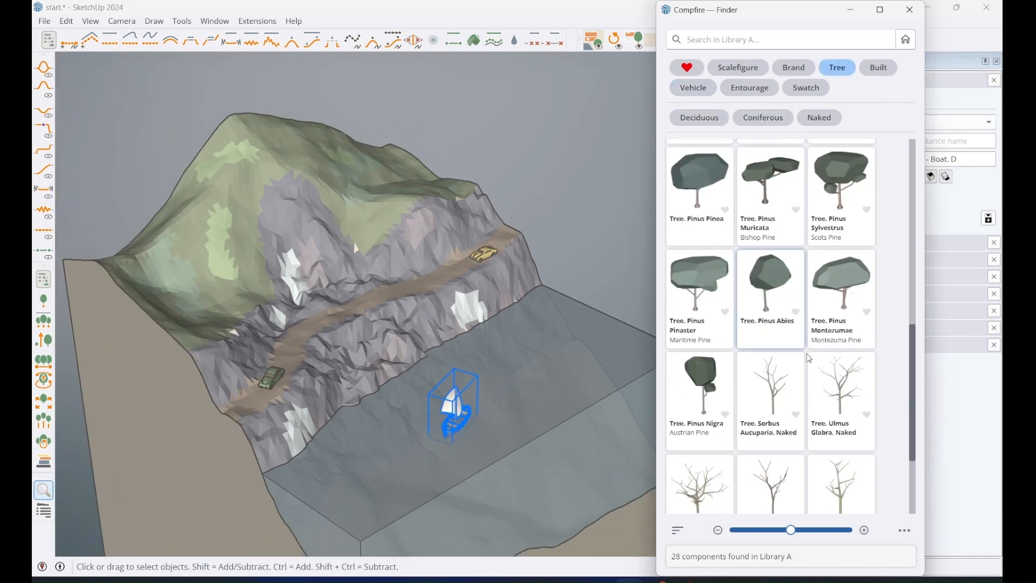
pyautogui.click(836, 399)
pyautogui.scroll(-2, 513, 422)
pyautogui.moveTo(513, 422); pyautogui.dragTo(449, 423, button='middle')
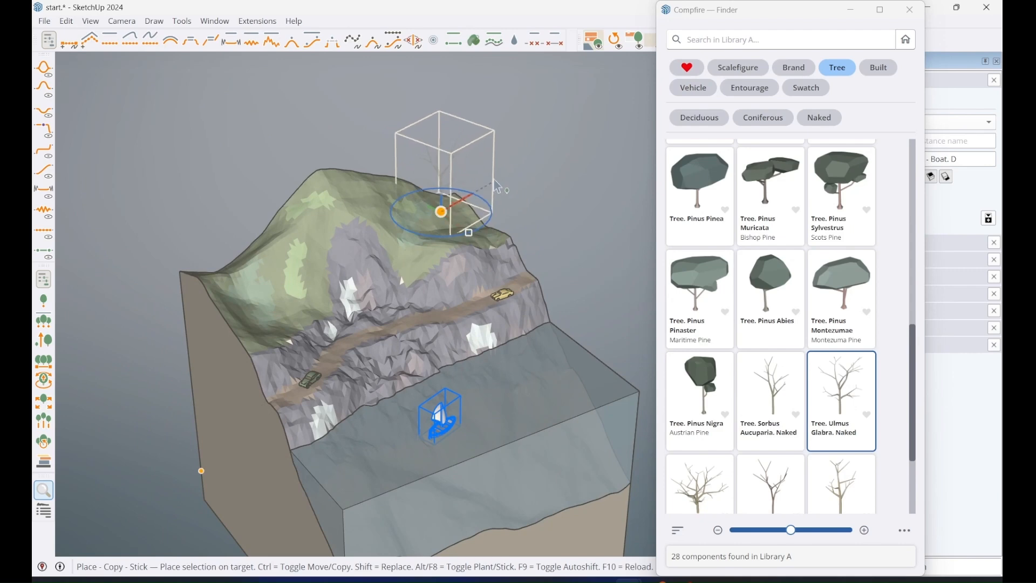
pyautogui.click(496, 173)
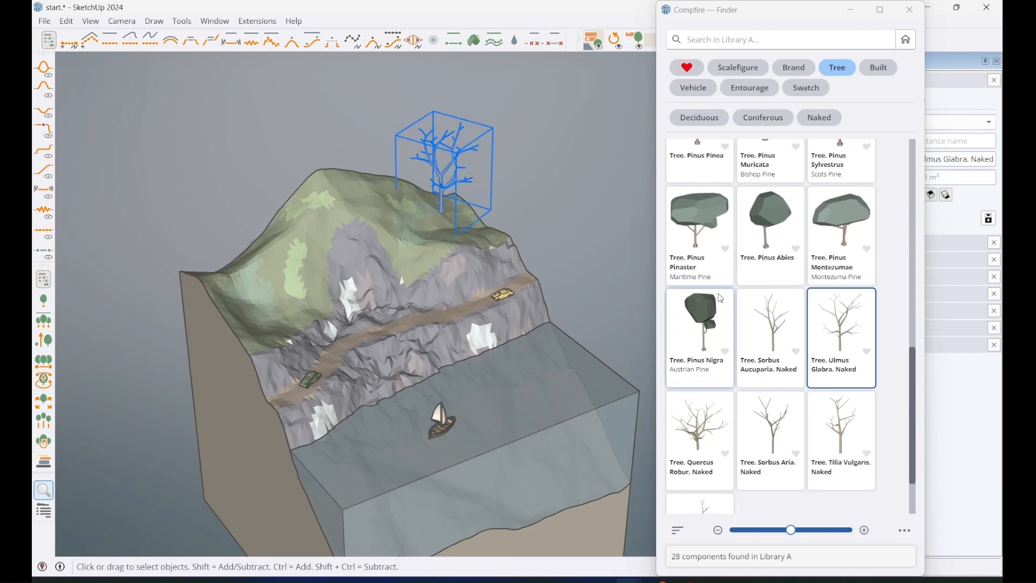
# Plant Tree. Pinus Muricata on the near side of the green slope and Tree. Pinus Abies beside the summit.
pyautogui.scroll(3, 701, 259)
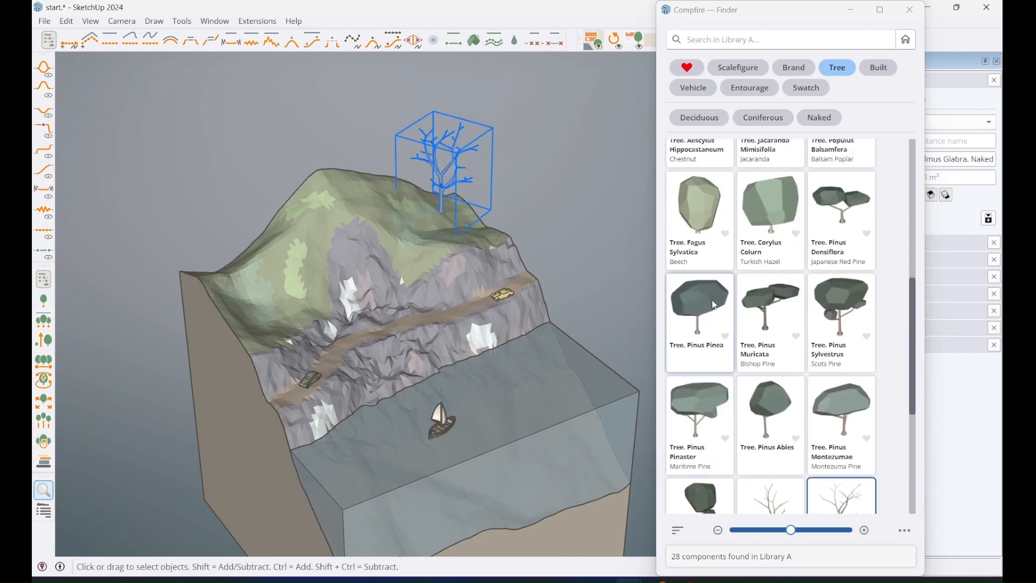
pyautogui.click(777, 329)
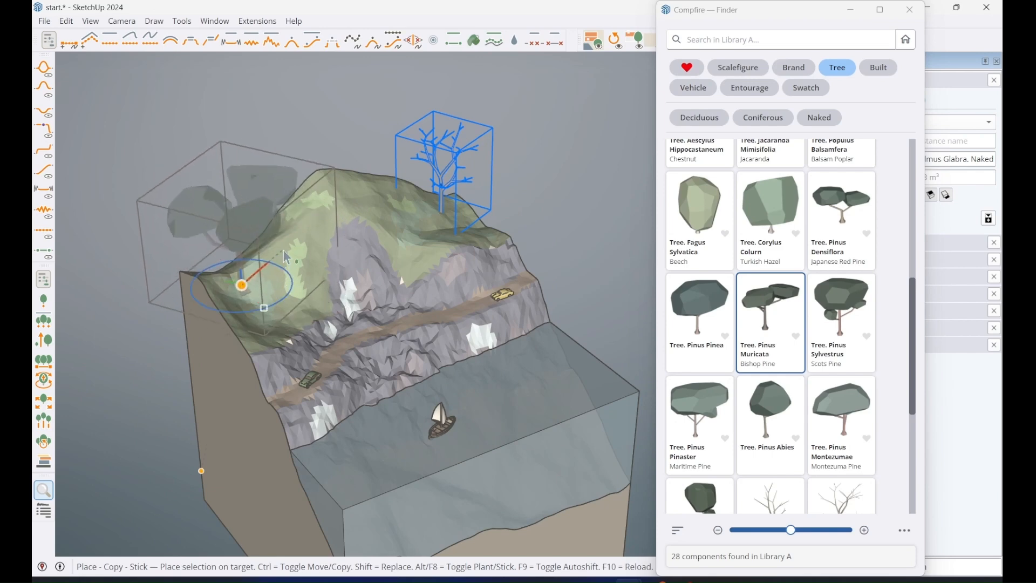
pyautogui.click(287, 257)
pyautogui.click(771, 410)
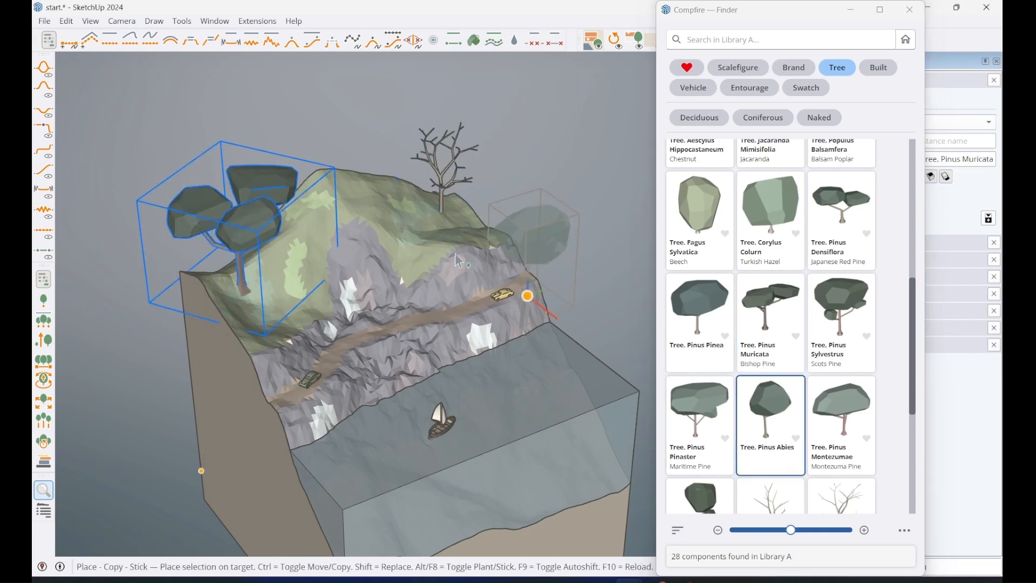
pyautogui.click(350, 203)
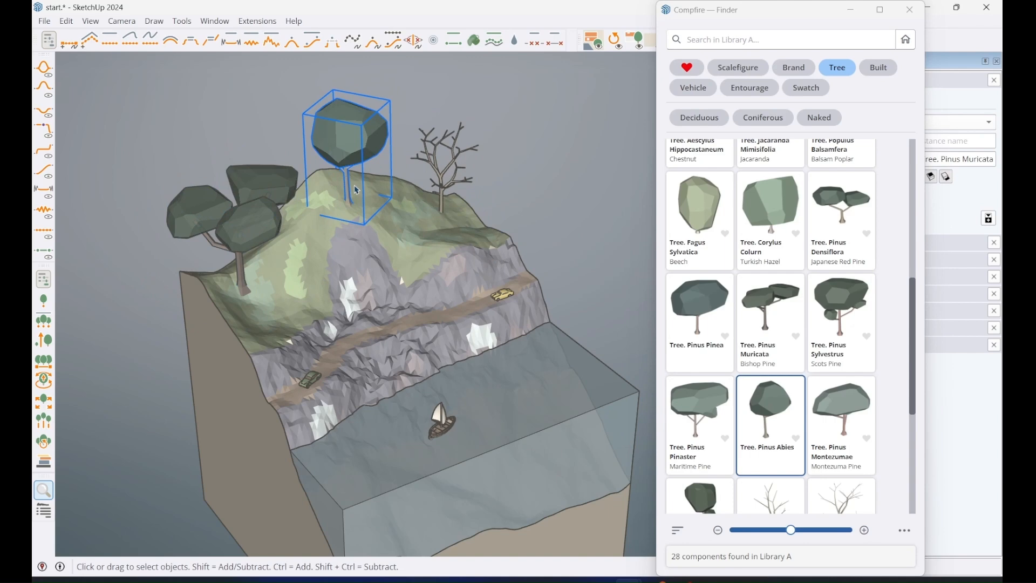
# Scale the Pinus Abies tree on the summit down slightly with Placify Size and close the component finder.
pyautogui.click(43, 340)
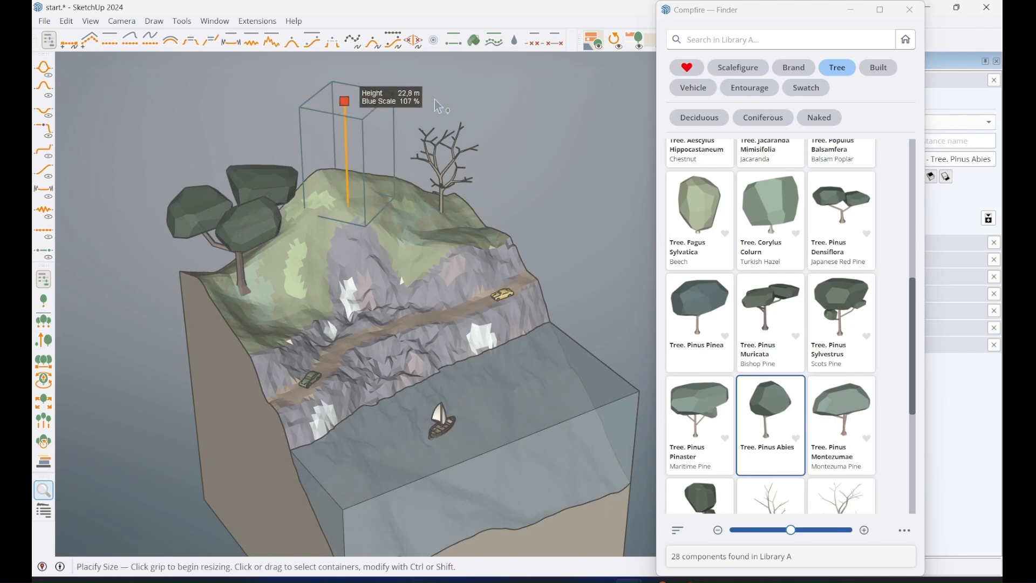
pyautogui.click(462, 128)
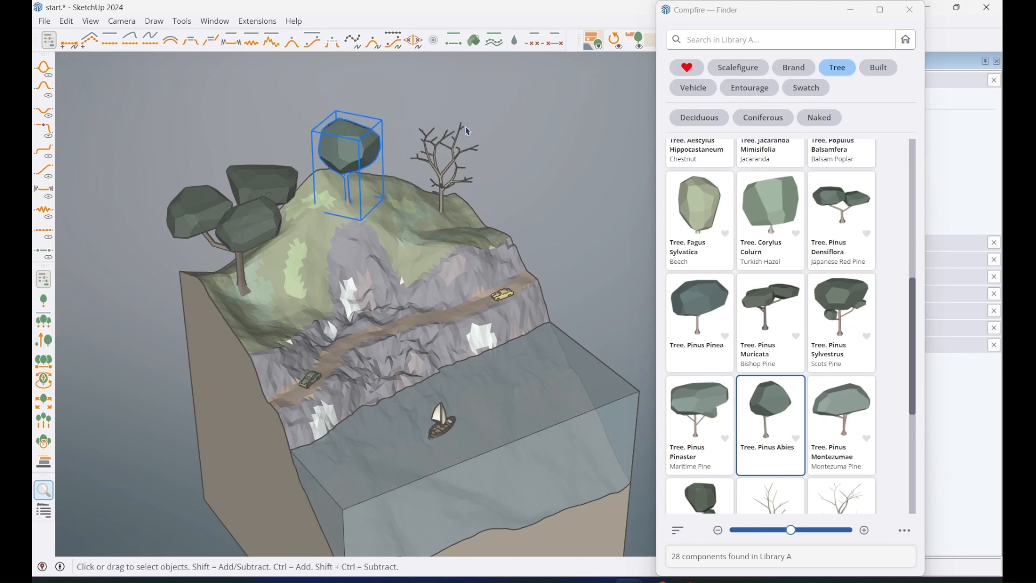
pyautogui.click(910, 10)
pyautogui.scroll(-3, 462, 309)
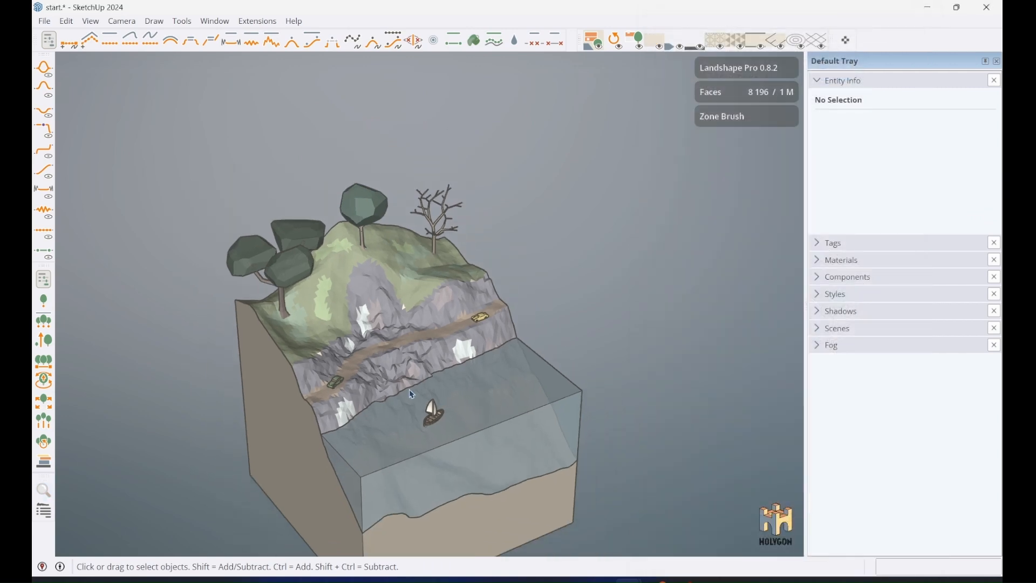
pyautogui.scroll(-2, 462, 310)
pyautogui.scroll(6, 454, 312)
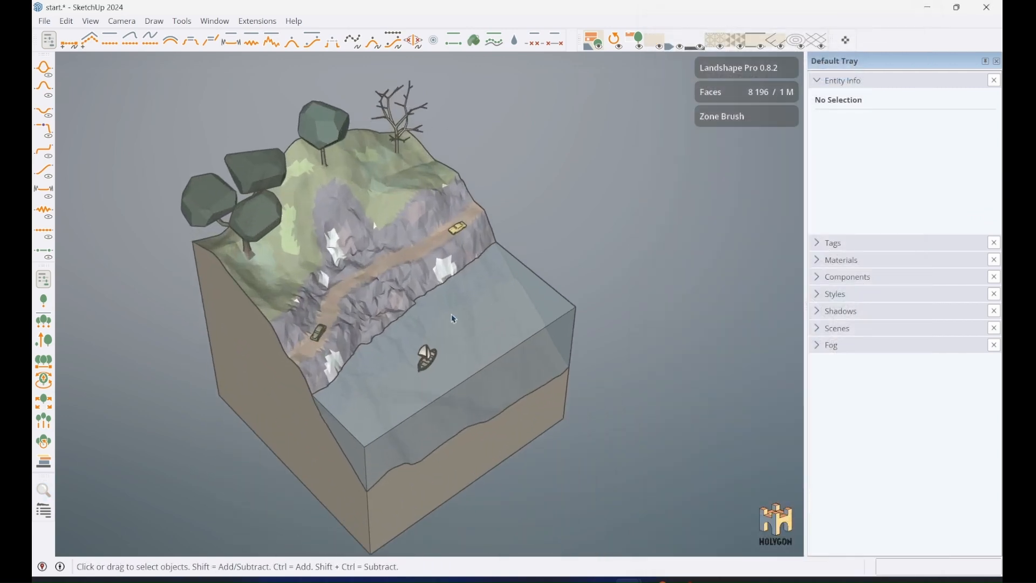
pyautogui.moveTo(451, 313); pyautogui.dragTo(556, 254, button='middle')
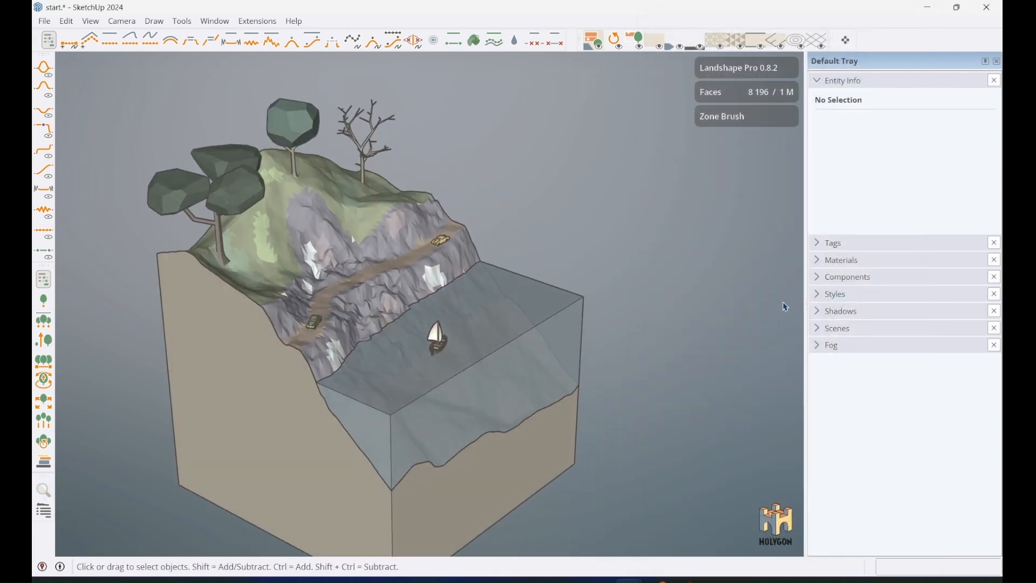
# Turn on shadows for the coastal scene.
pyautogui.click(822, 244)
pyautogui.click(822, 245)
pyautogui.click(820, 314)
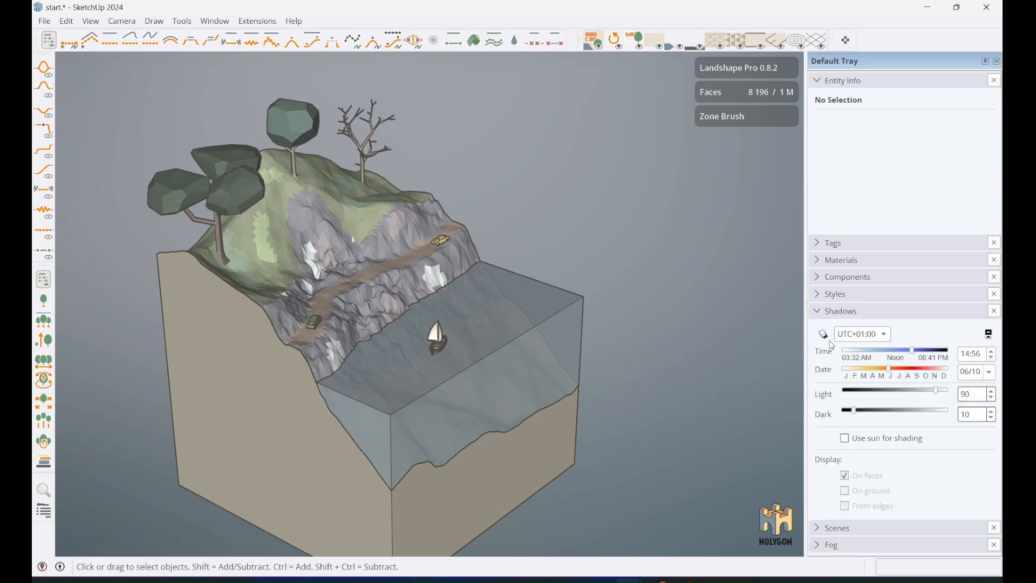
pyautogui.click(821, 333)
pyautogui.click(821, 313)
# Paint the Landshape Skirt group around the terrain with the Holygon - Brand Ebony material.
pyautogui.click(289, 441)
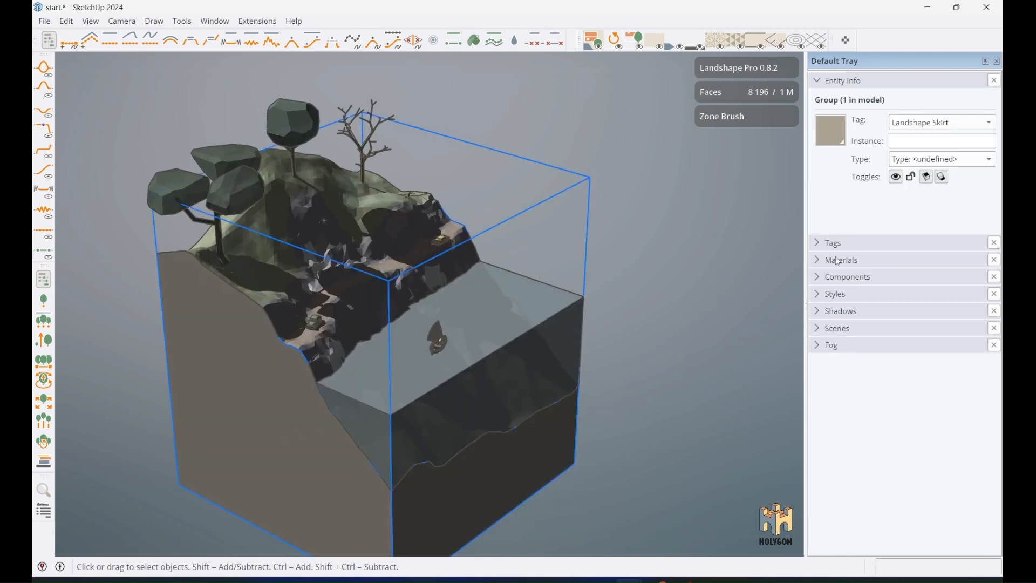
pyautogui.click(822, 262)
pyautogui.click(919, 376)
pyautogui.click(296, 422)
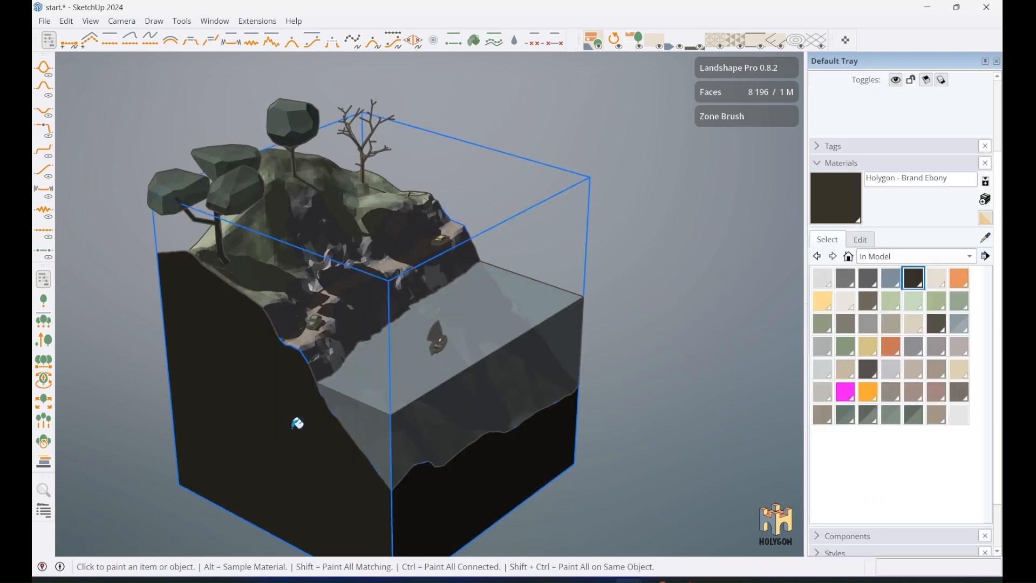
pyautogui.click(825, 165)
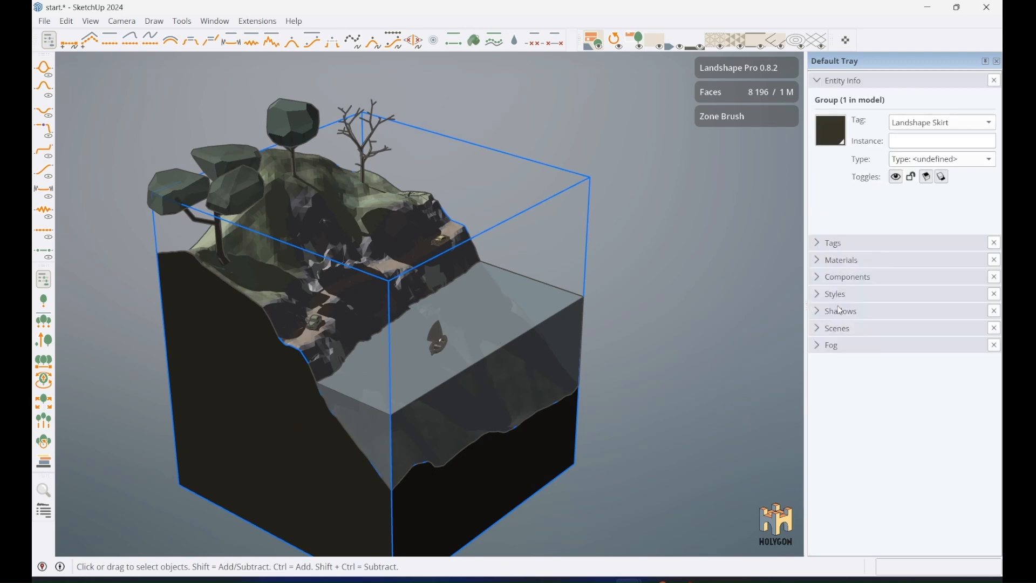
# Display fog in the scene and set its distance range from 42% to 71%.
pyautogui.click(817, 349)
pyautogui.click(822, 368)
pyautogui.moveTo(905, 411); pyautogui.dragTo(929, 411)
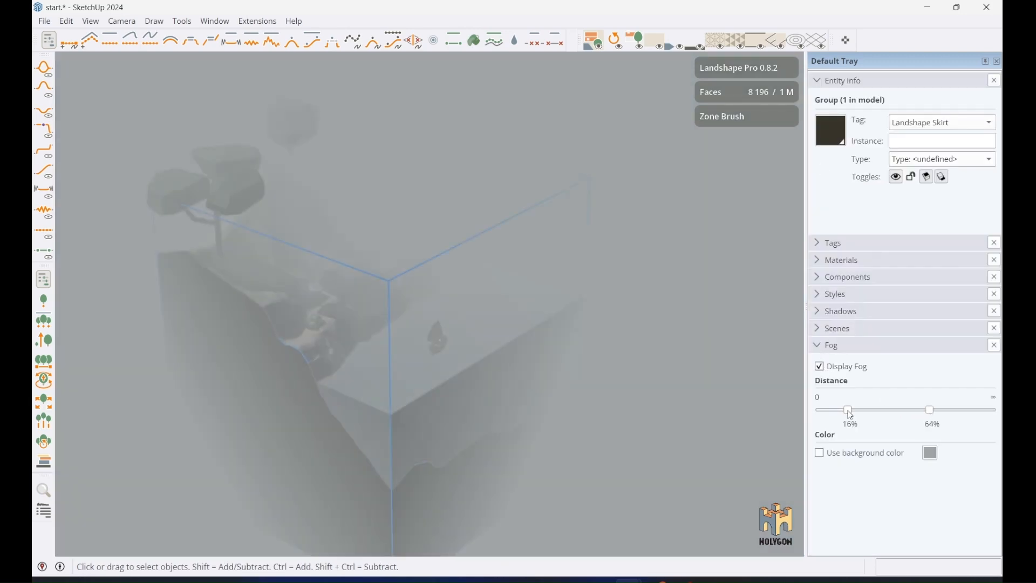
pyautogui.moveTo(847, 411); pyautogui.dragTo(865, 411)
pyautogui.moveTo(581, 377); pyautogui.dragTo(588, 329, button='middle')
pyautogui.moveTo(864, 411); pyautogui.dragTo(853, 410)
pyautogui.moveTo(929, 410); pyautogui.dragTo(925, 411)
pyautogui.scroll(2, 289, 416)
pyautogui.moveTo(853, 411); pyautogui.dragTo(920, 411)
pyautogui.moveTo(925, 410); pyautogui.dragTo(949, 411)
pyautogui.moveTo(391, 402); pyautogui.dragTo(378, 400, button='middle')
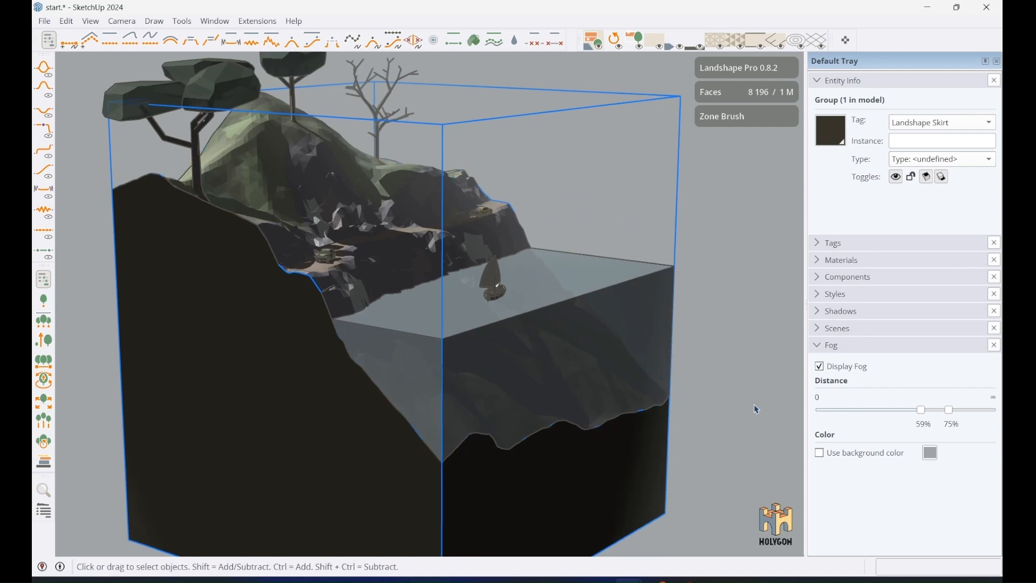
pyautogui.moveTo(922, 410); pyautogui.dragTo(894, 414)
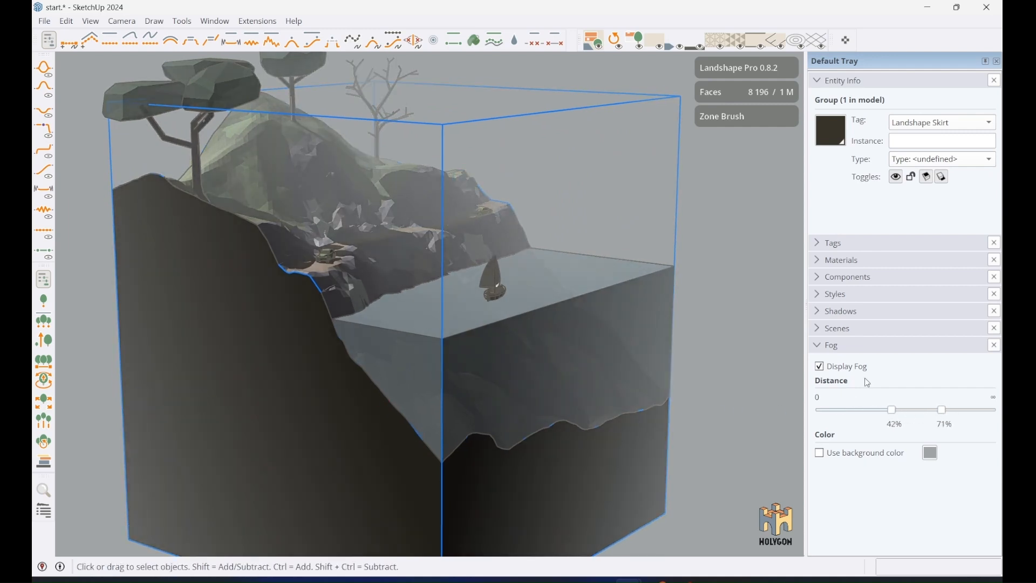
# Make the Rain Group tag visible so the rain shows over the water.
pyautogui.click(825, 239)
pyautogui.scroll(-1, 841, 353)
pyautogui.click(826, 366)
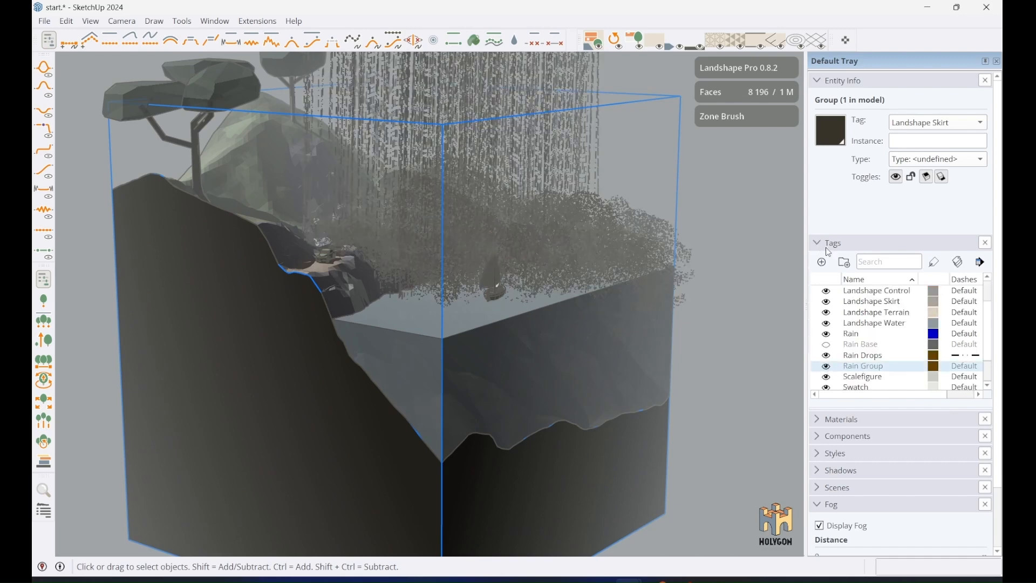
pyautogui.click(827, 244)
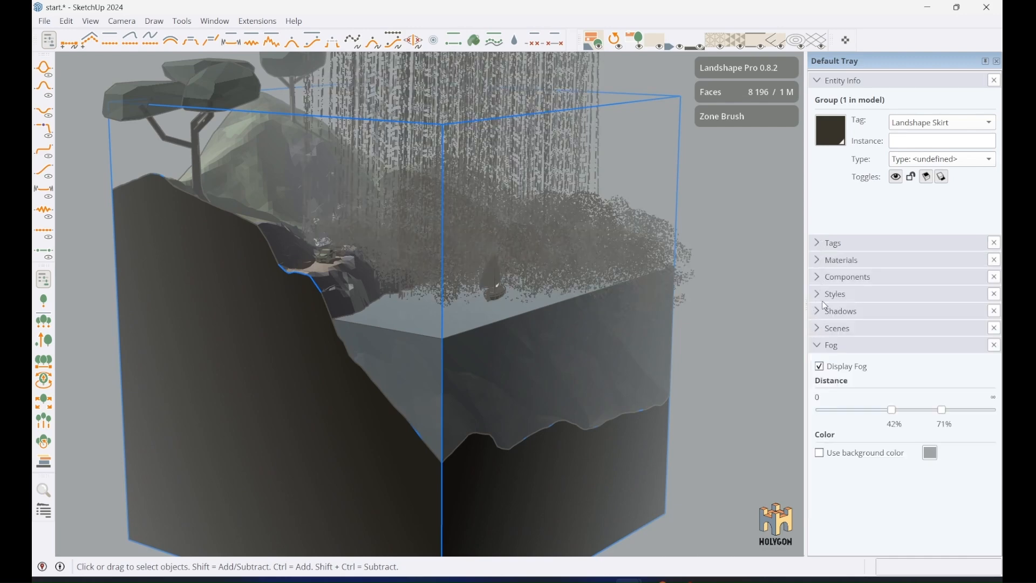
# Turn off profiles in the Default style's edge settings and choose the edge colour mode.
pyautogui.click(820, 300)
pyautogui.click(817, 451)
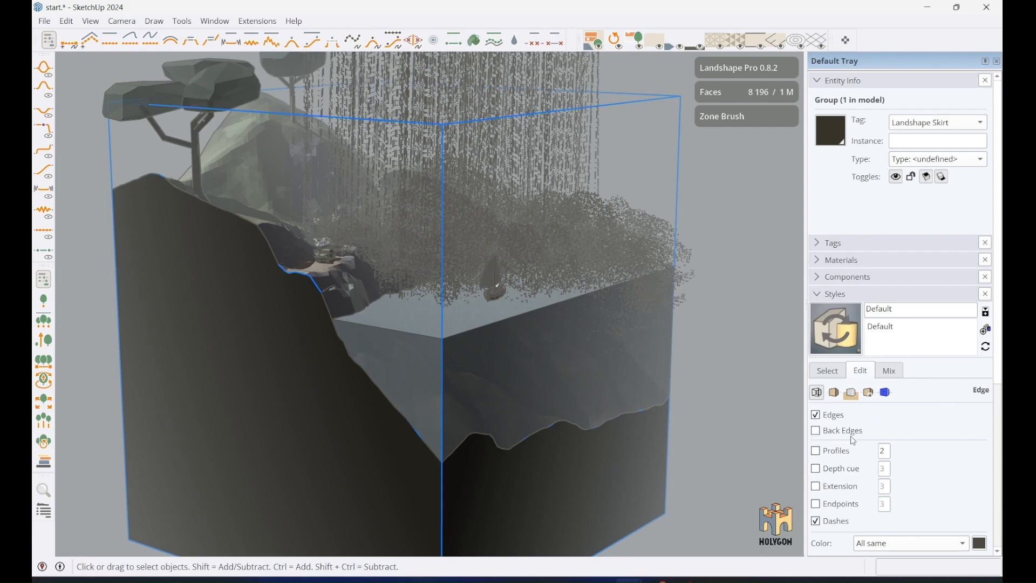
pyautogui.scroll(-2, 921, 501)
pyautogui.click(874, 468)
pyautogui.click(886, 484)
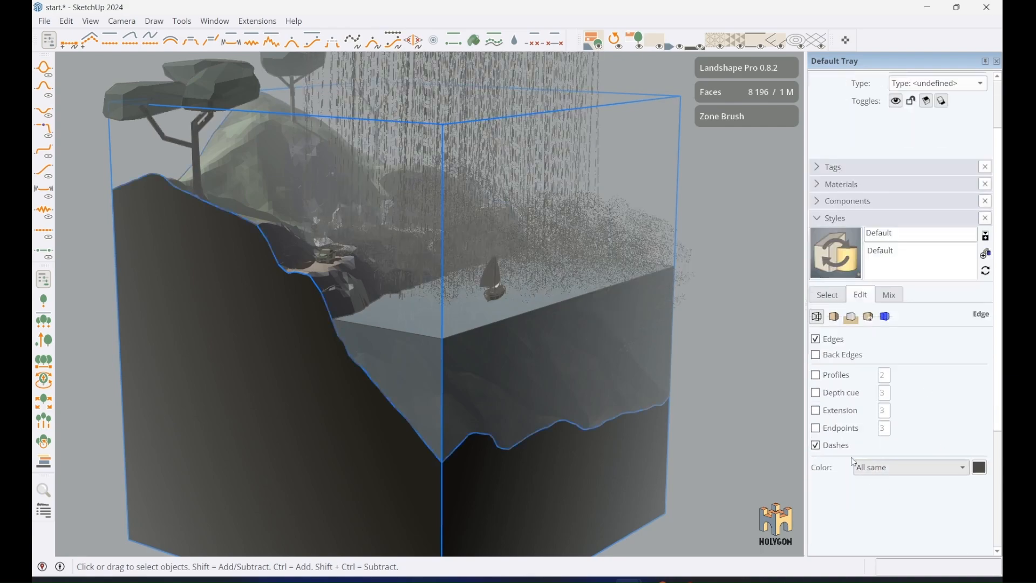